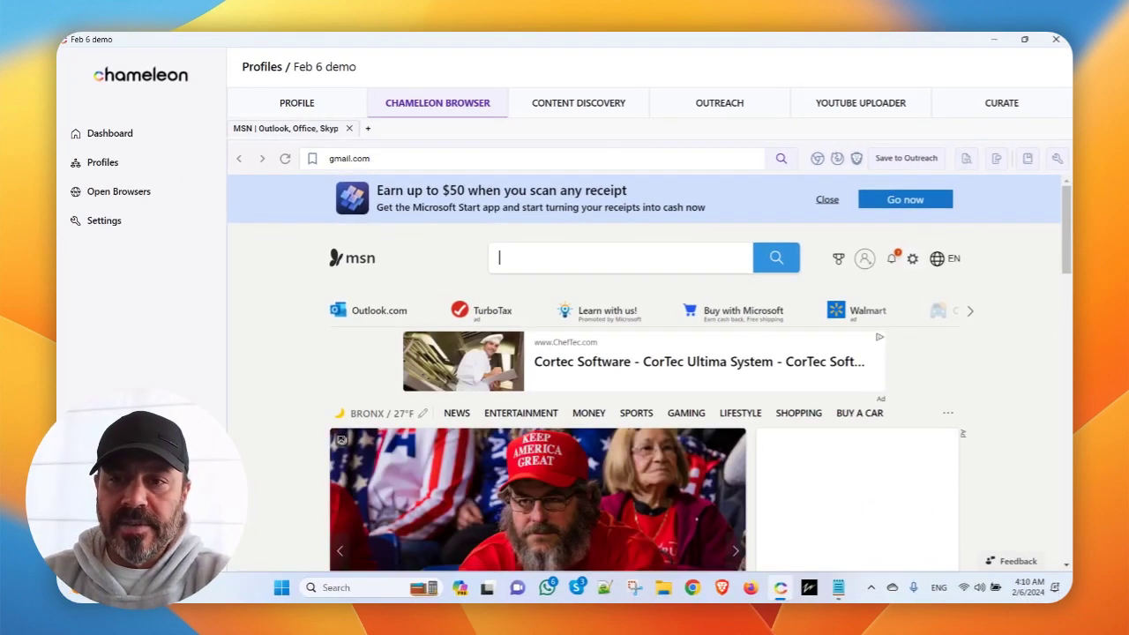
Load gmail.com in the profile's browser and move its window to the right.
key(Return)
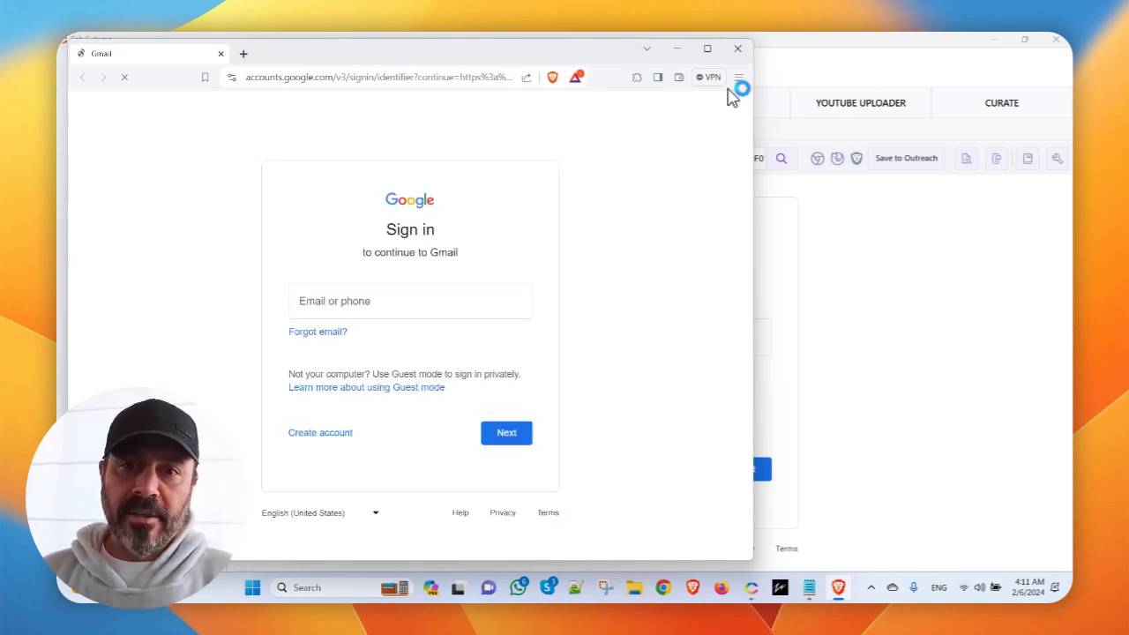
drag(425, 49, 500, 58)
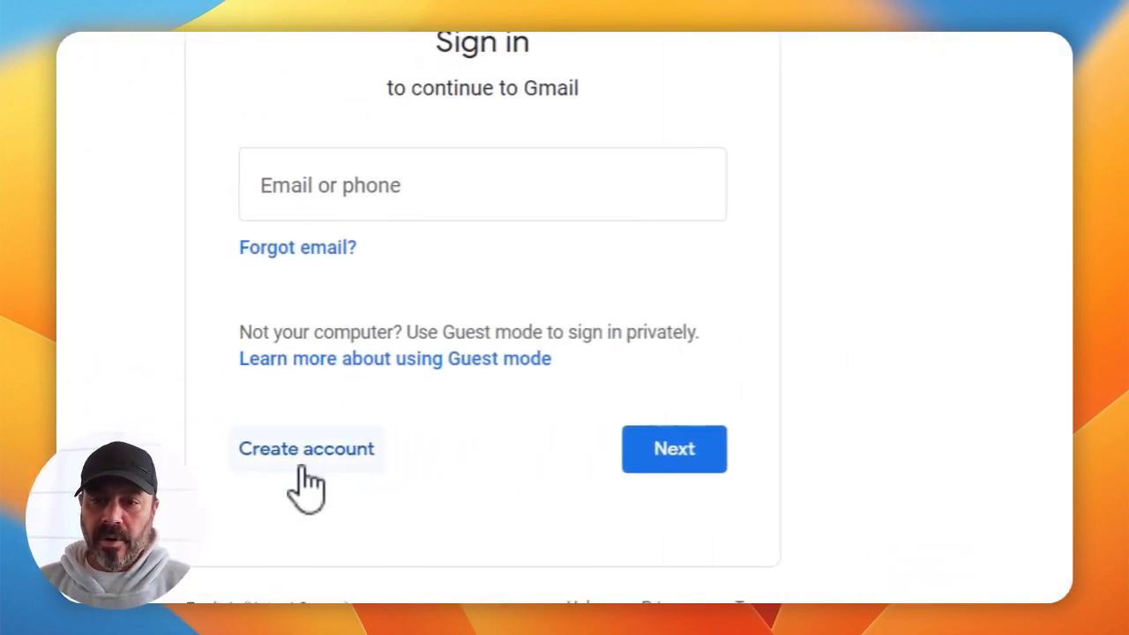
Start a new Google account, decline the taskbar pin prompt, and submit the first and last name.
click(322, 444)
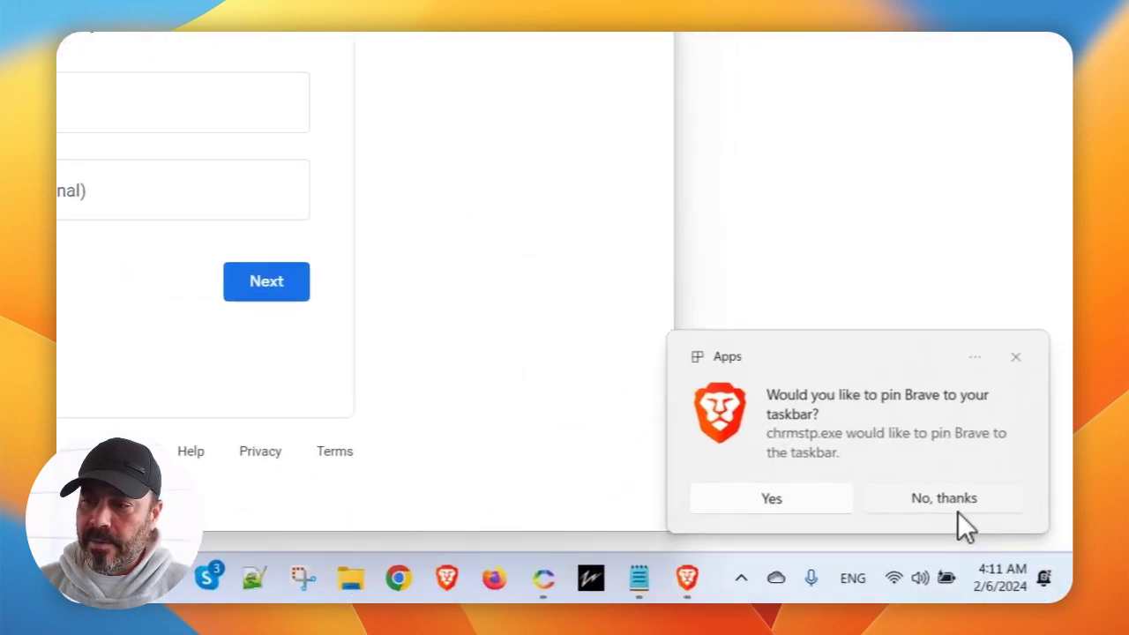
click(959, 515)
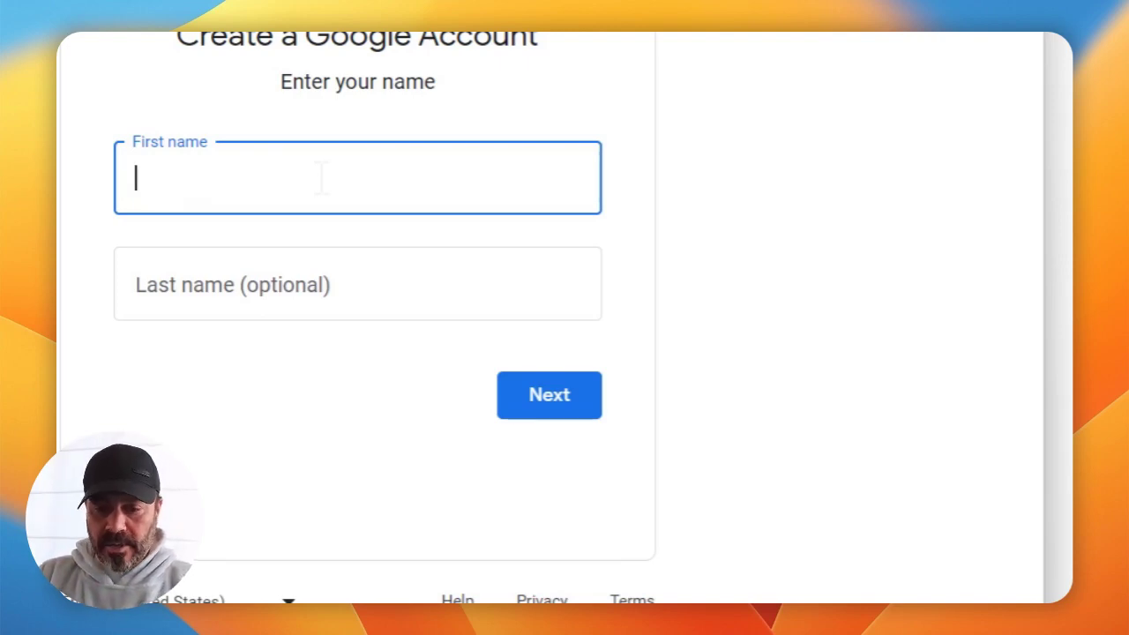
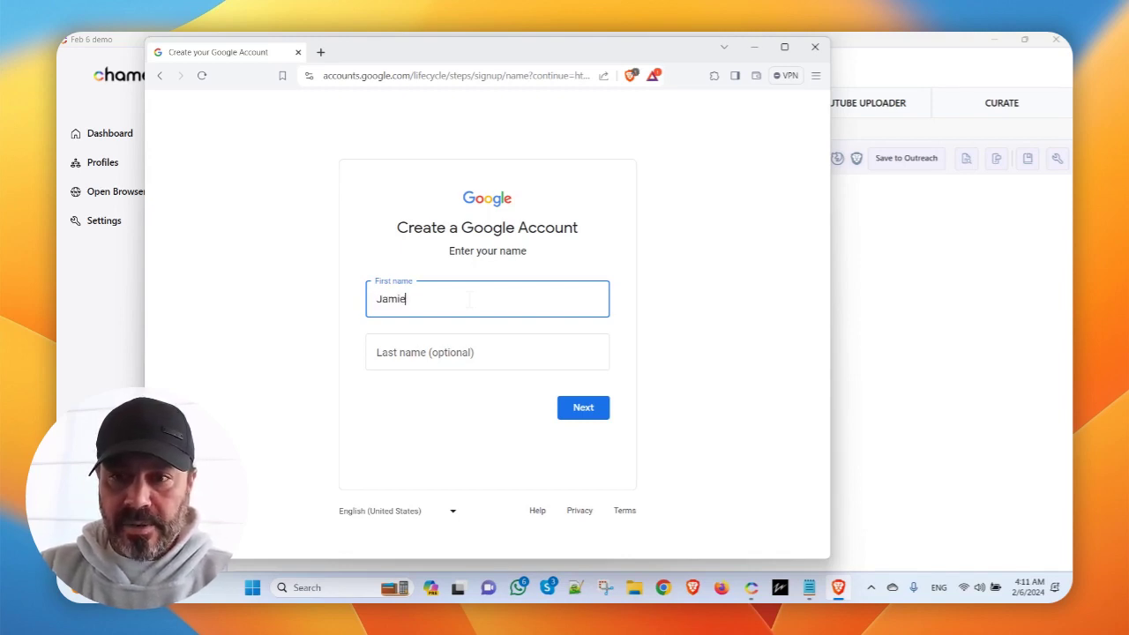
key(Tab)
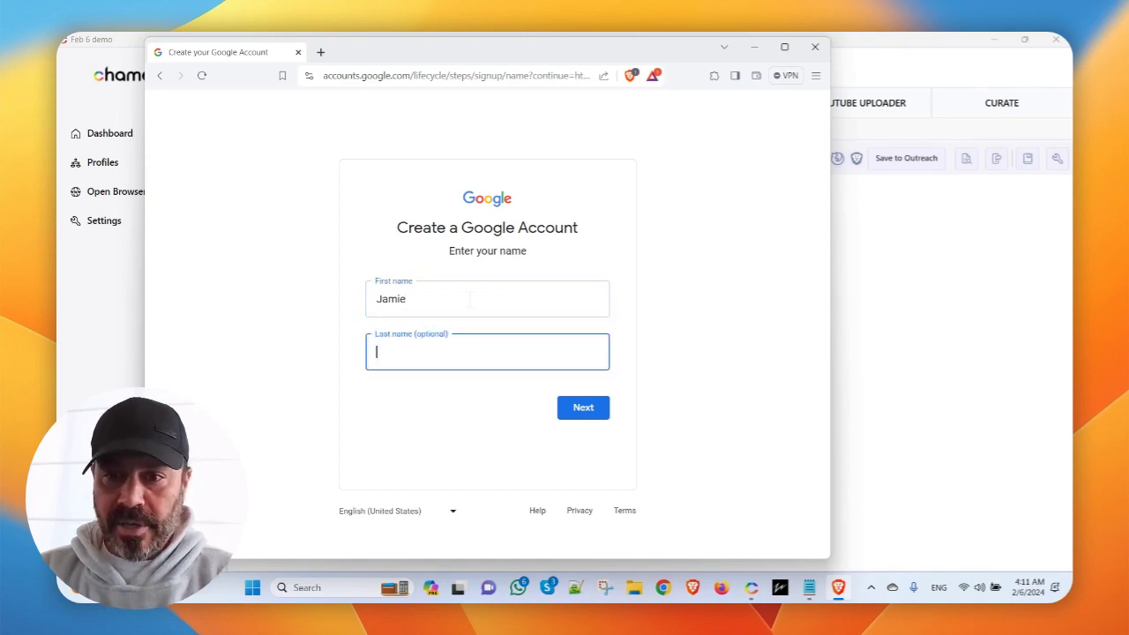
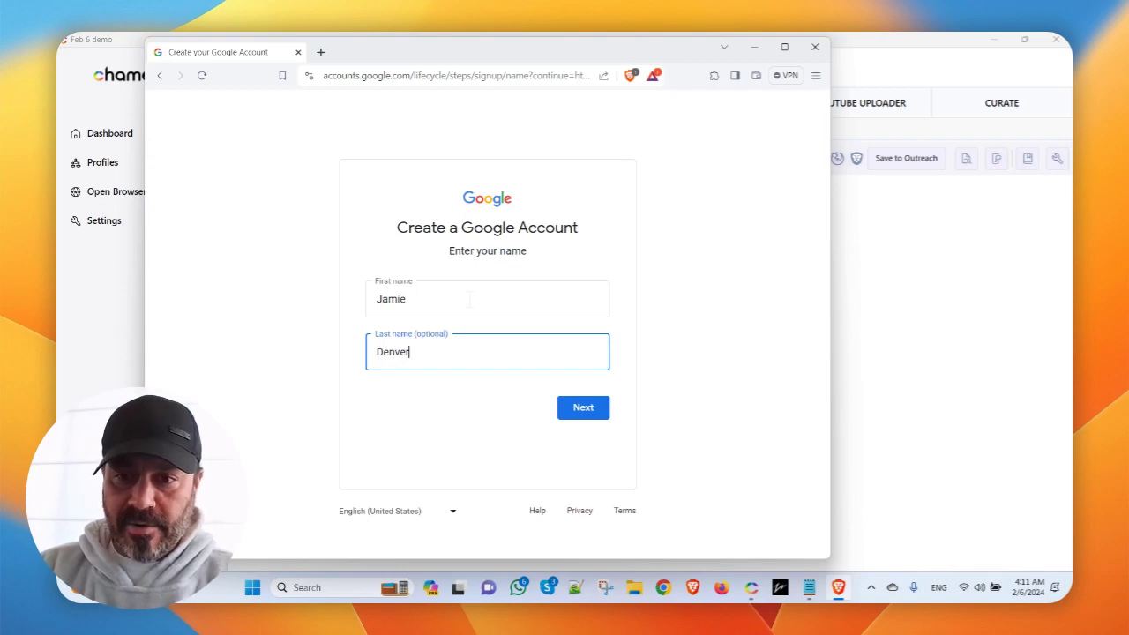
click(586, 413)
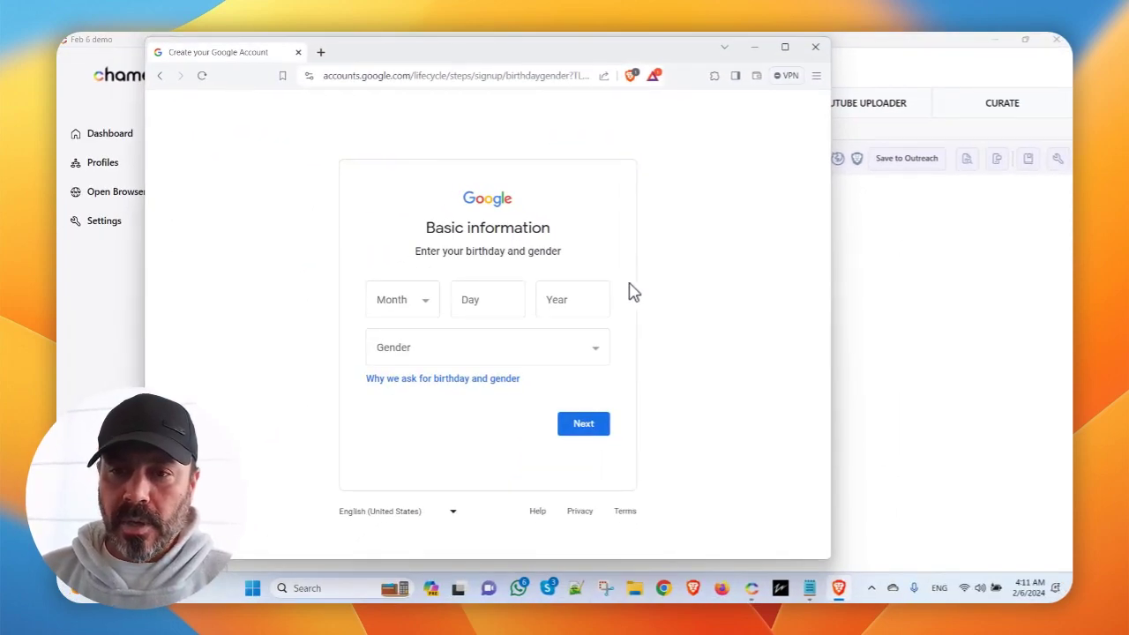
Enter the birthday as June 8, 1988.
click(426, 302)
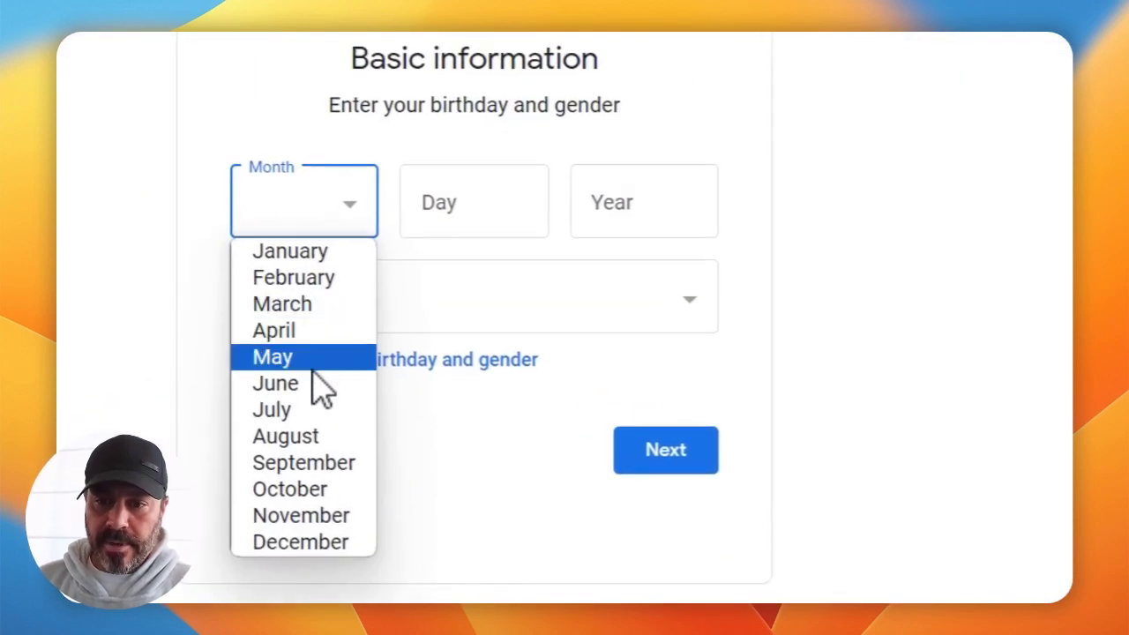
click(317, 384)
click(500, 208)
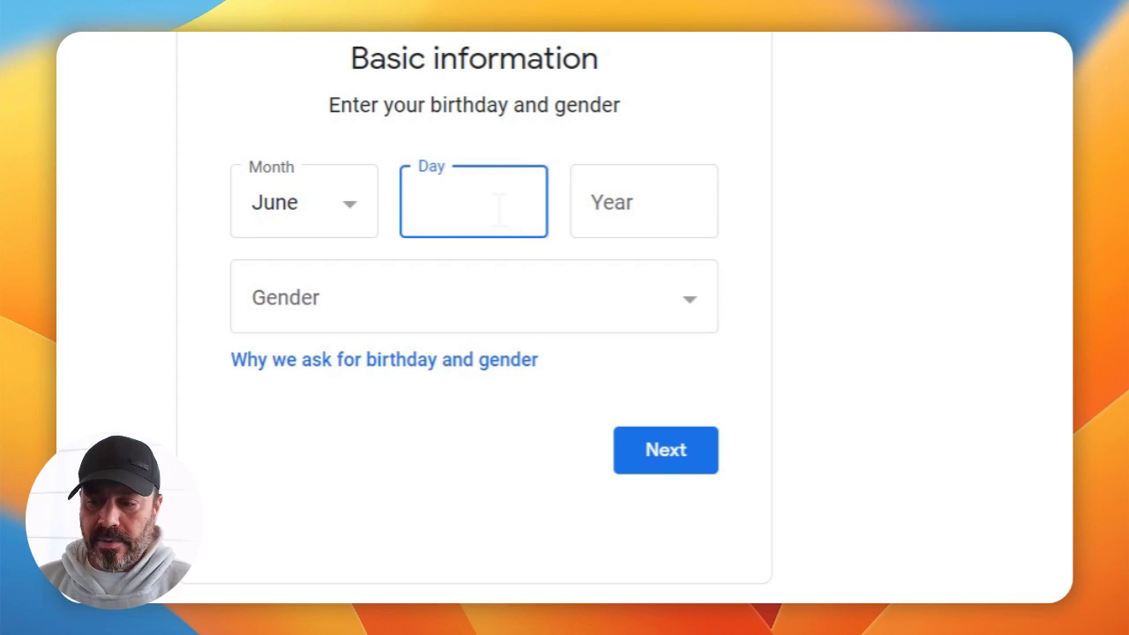
text(8)
click(625, 203)
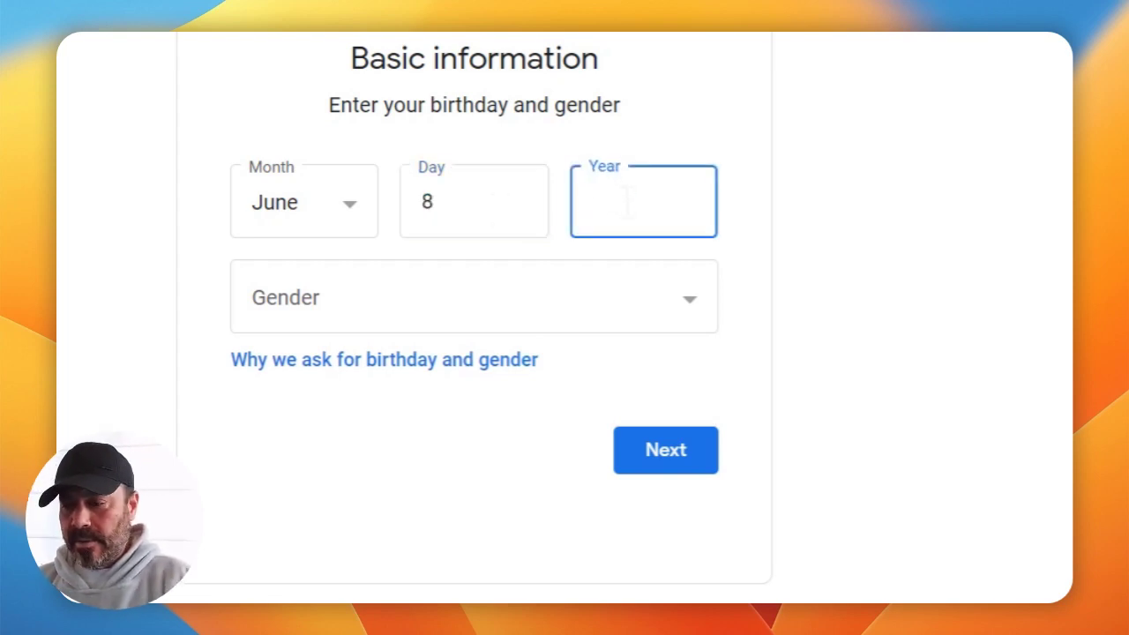
text(1988)
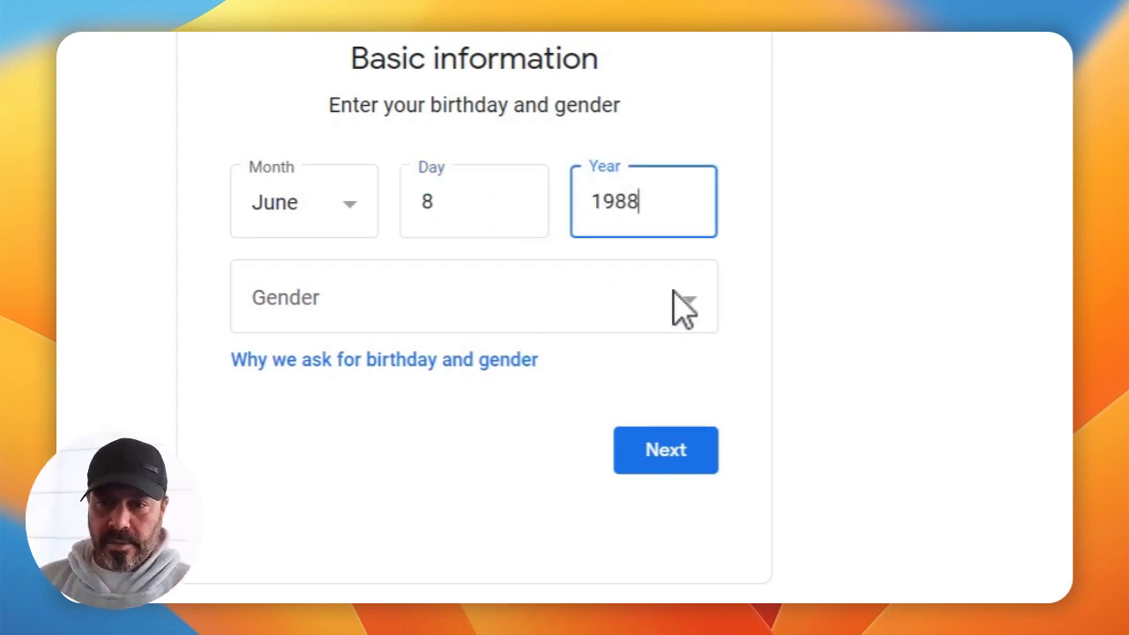
Set the gender to Female and continue past the birthday page.
click(684, 308)
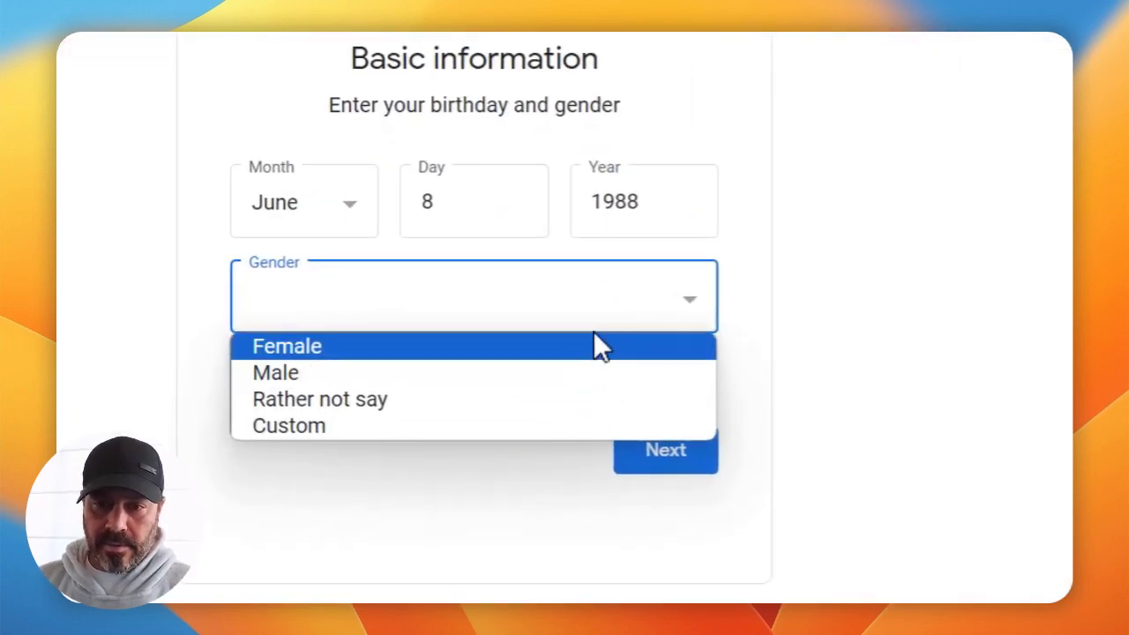
key(Escape)
click(608, 297)
click(550, 351)
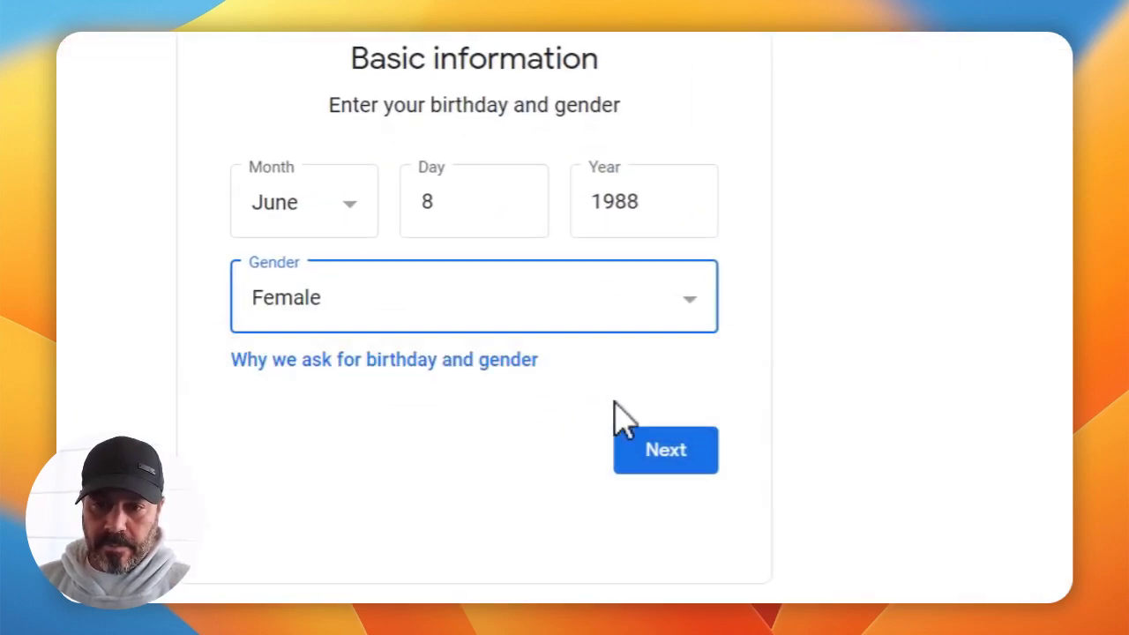
click(669, 451)
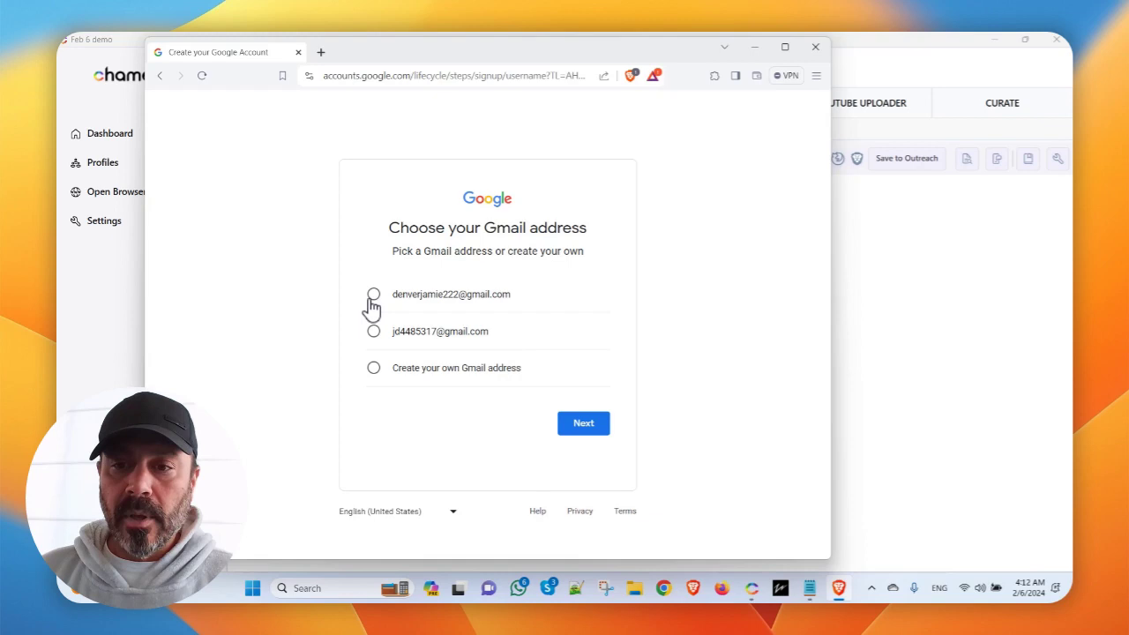
Take the first suggested Gmail address, then enter, confirm and submit a password.
click(373, 295)
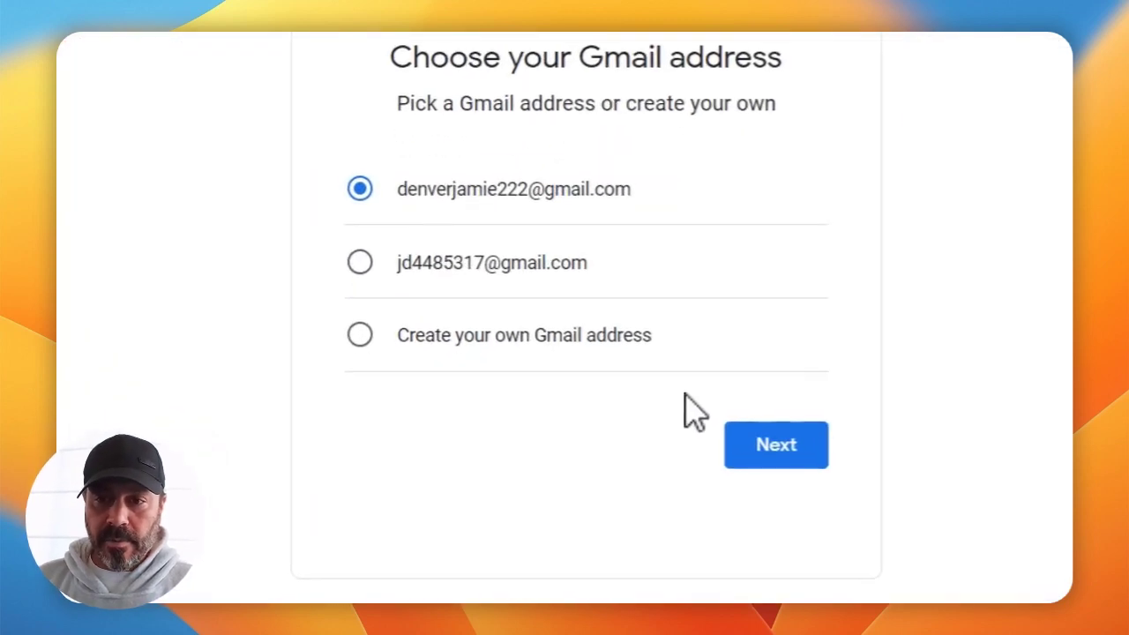
click(584, 425)
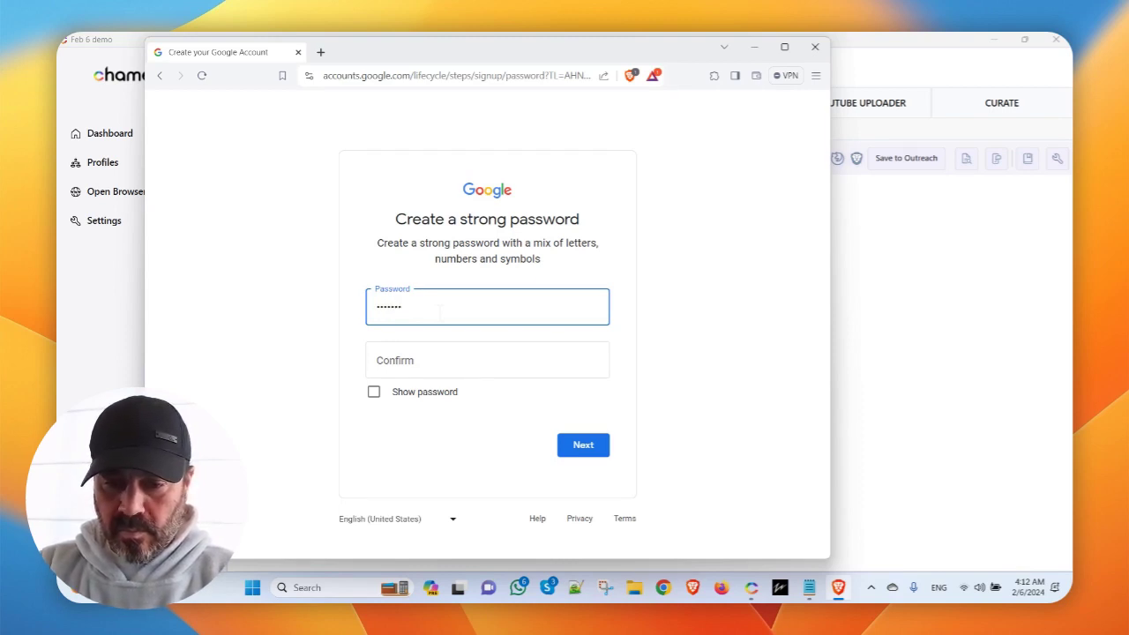
key(Tab)
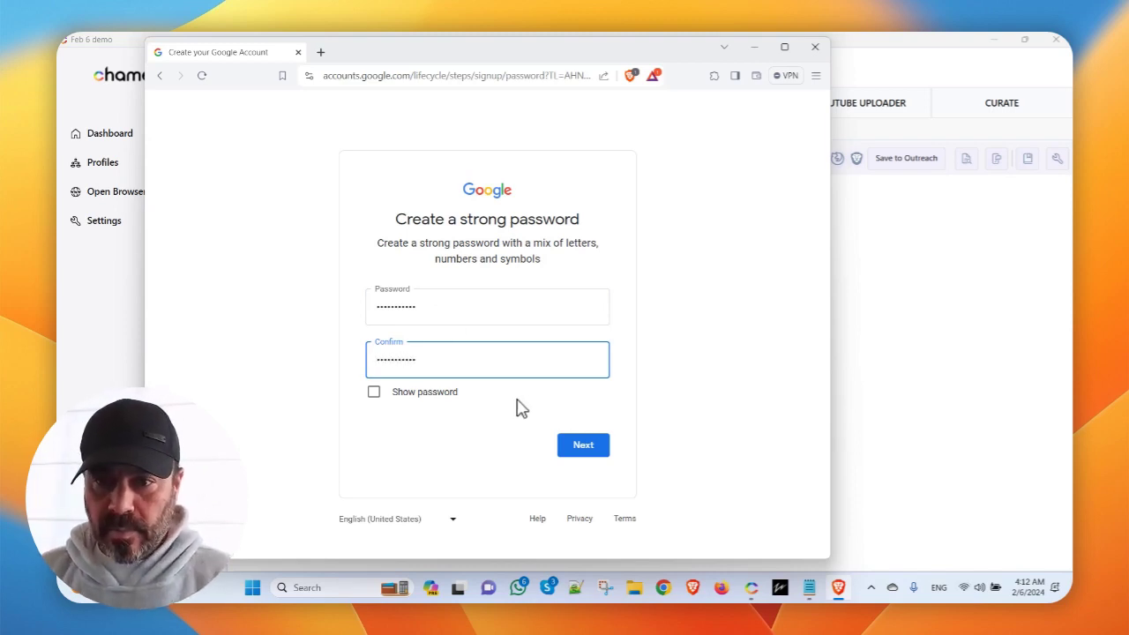
click(589, 450)
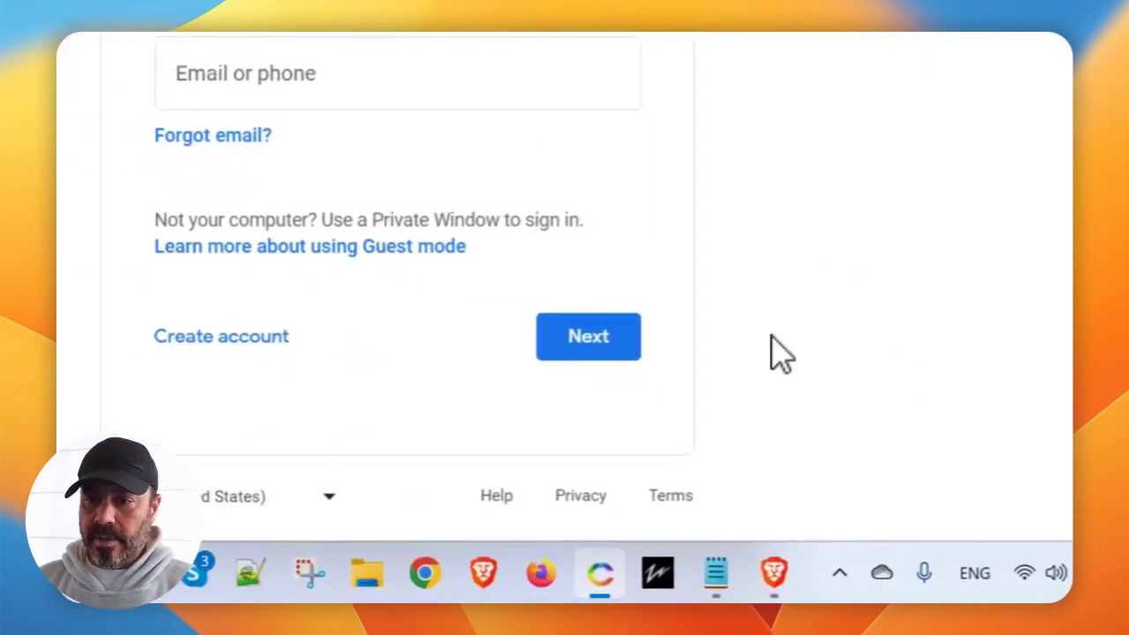
Rent a +1 phone number for the GMail service in Phone Verification and copy it.
click(920, 227)
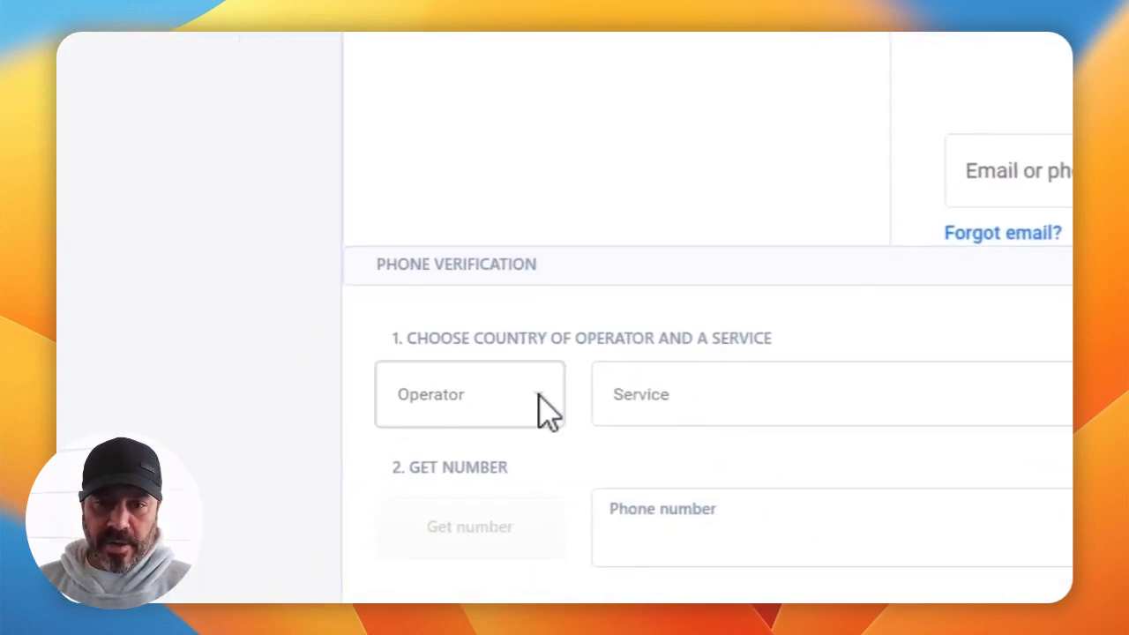
click(547, 410)
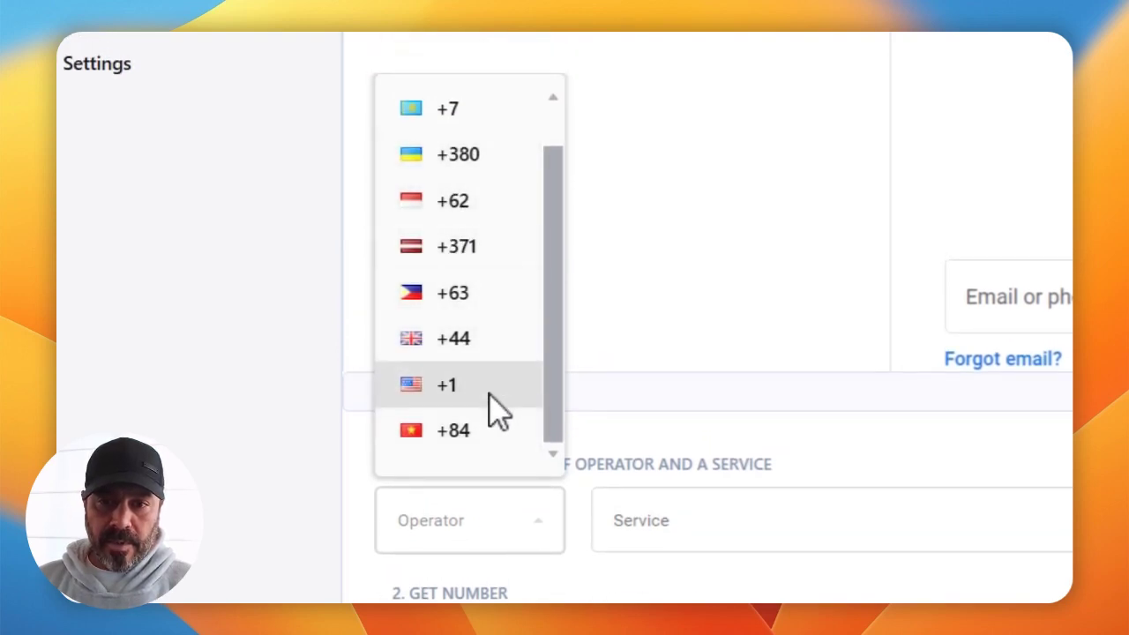
click(492, 396)
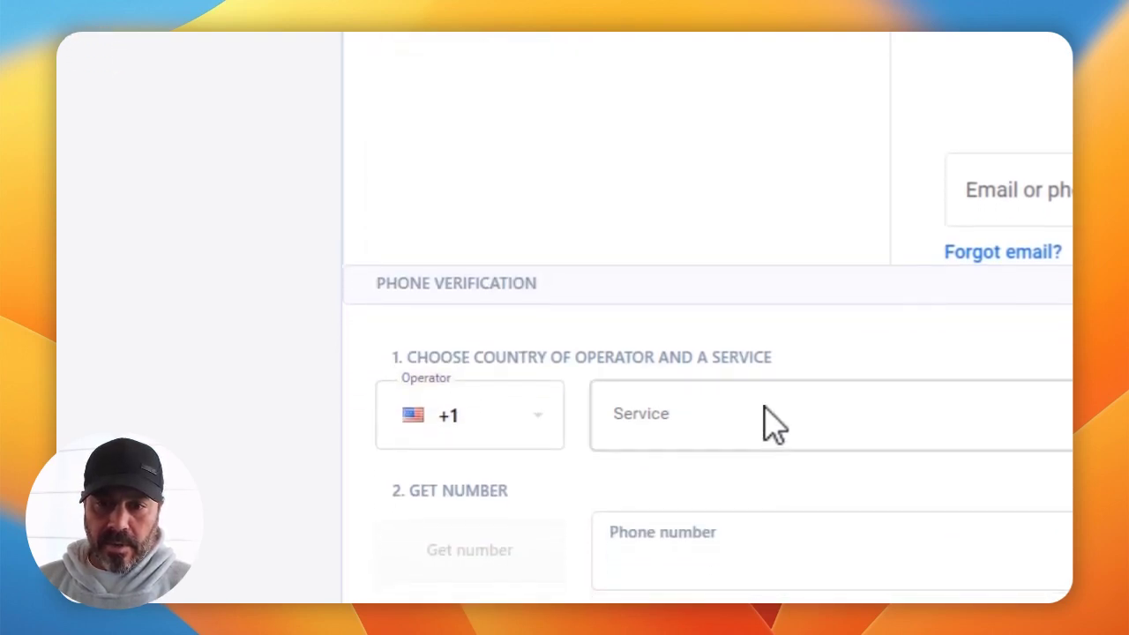
click(773, 426)
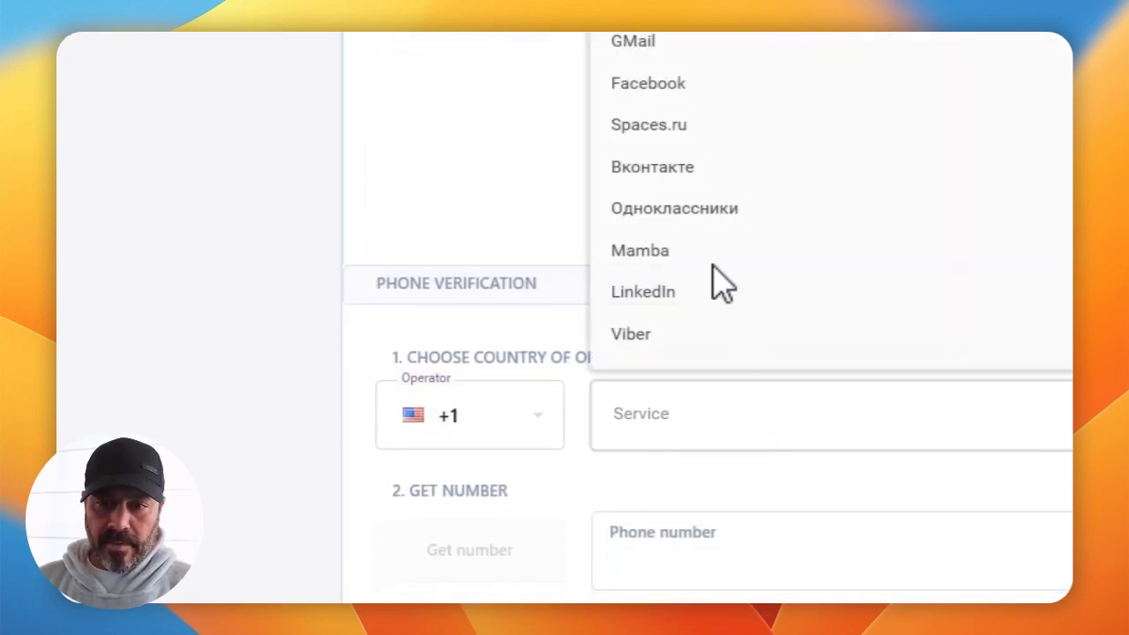
click(812, 44)
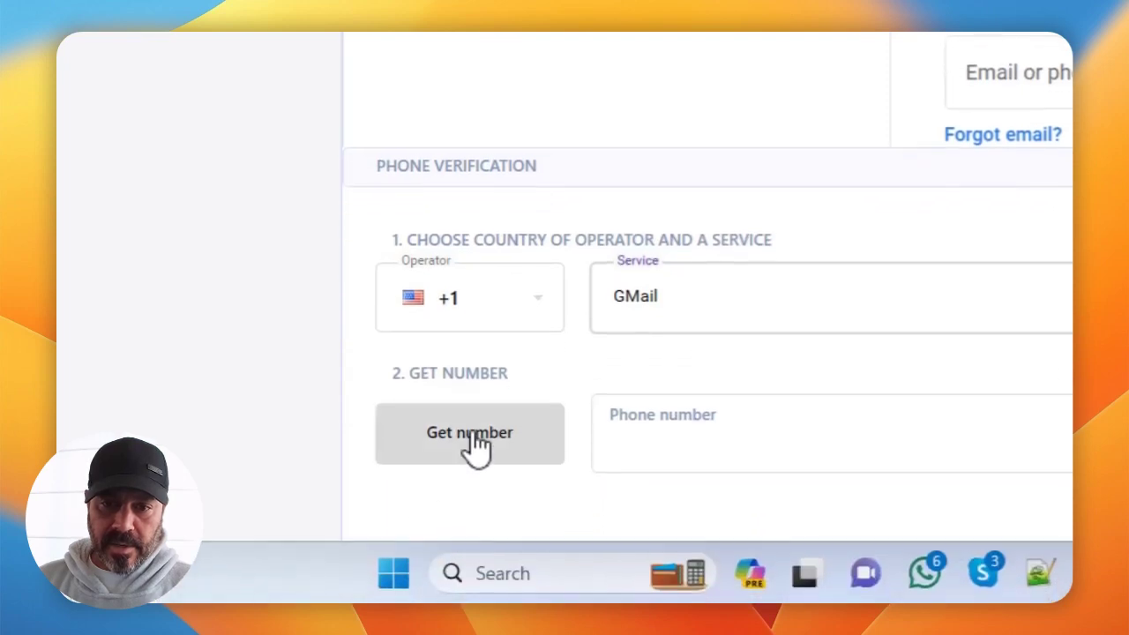
click(472, 472)
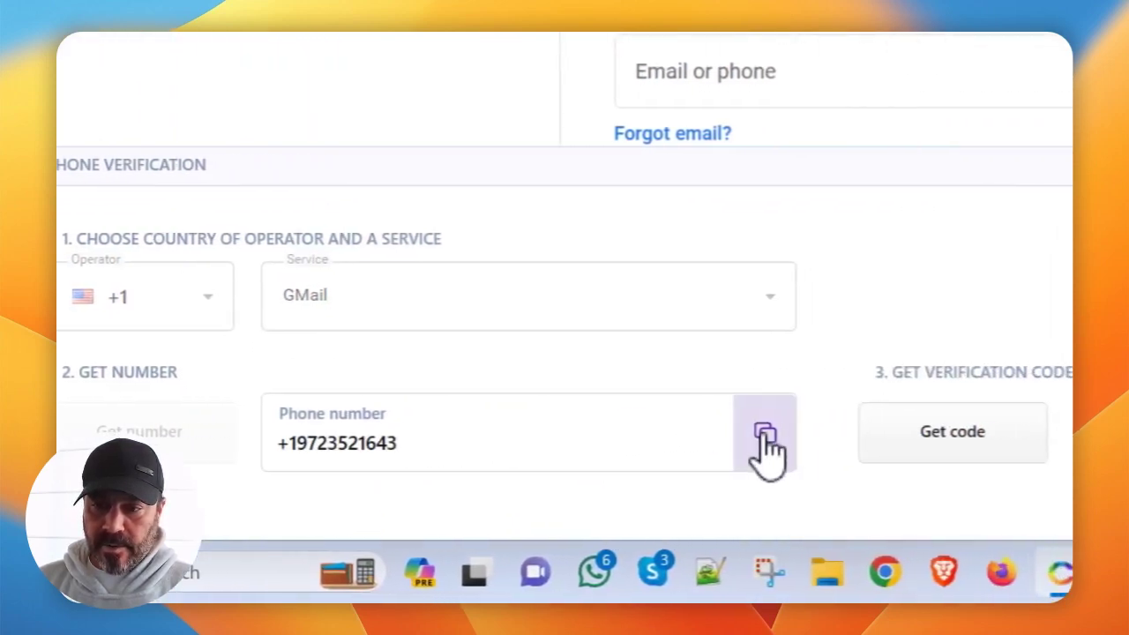
click(766, 438)
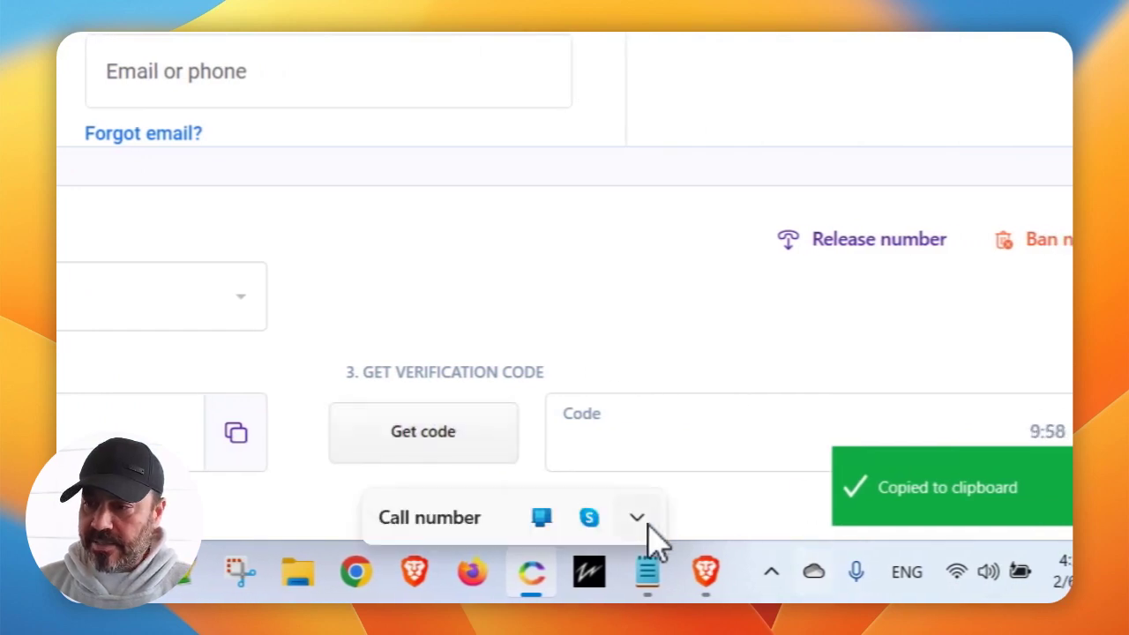
click(715, 569)
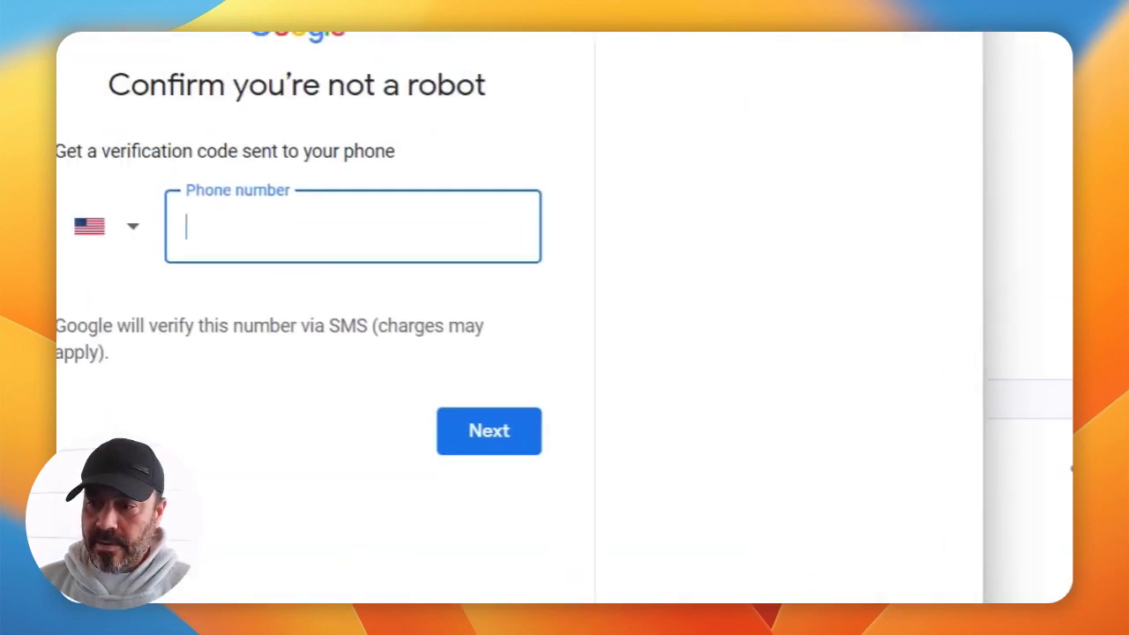
key(ctrl+v)
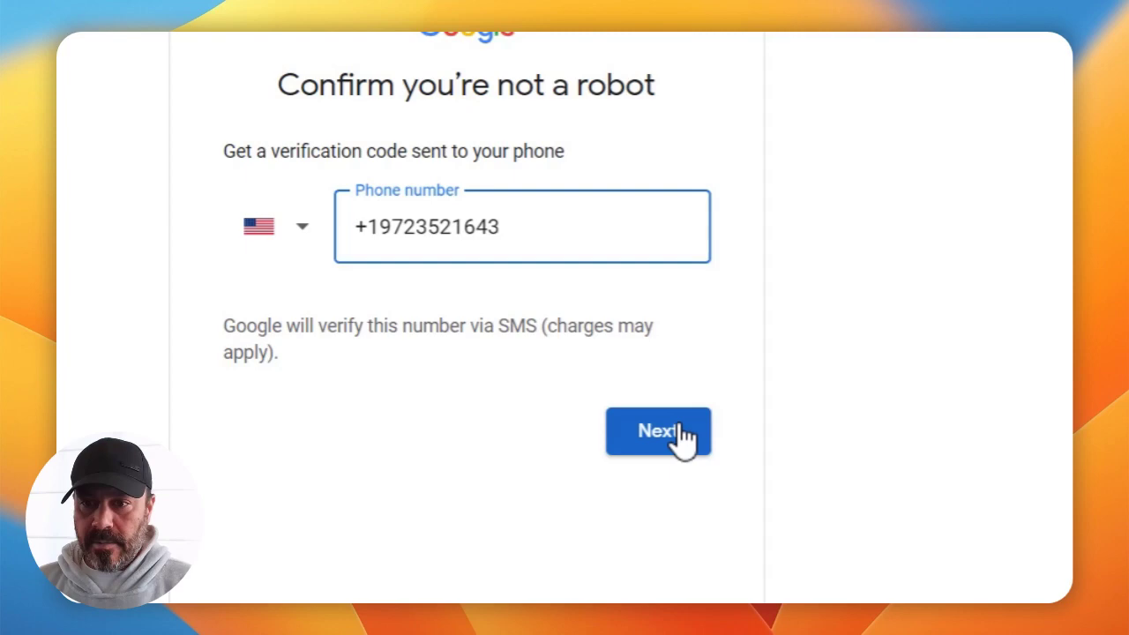
click(679, 477)
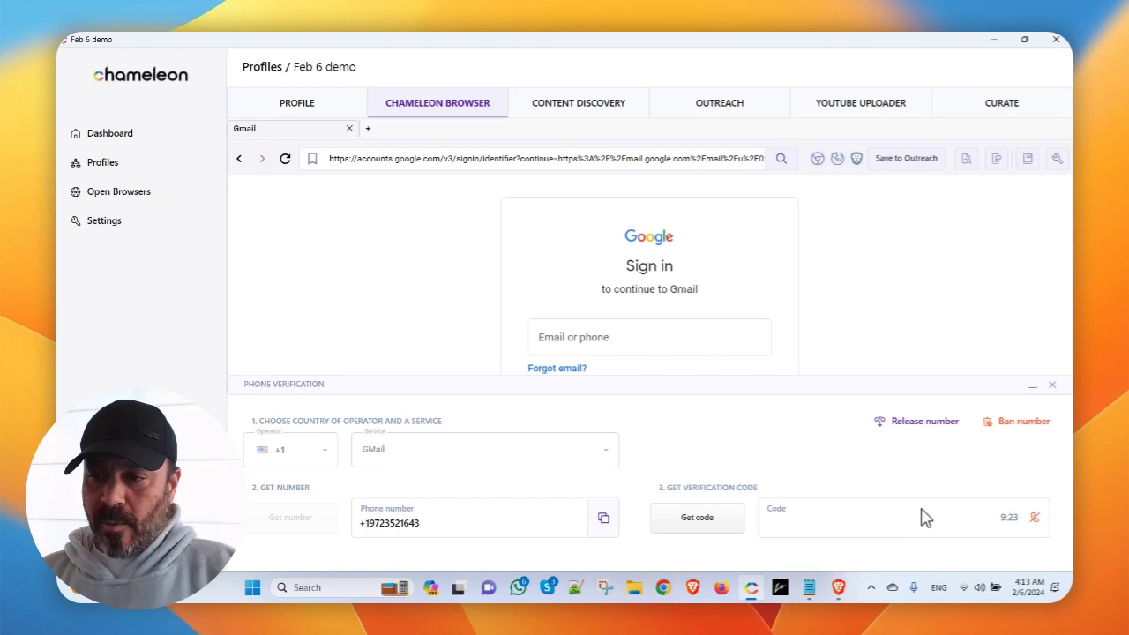
Place the browser beside the SMS panel and have Google resend the code to the same number.
click(838, 588)
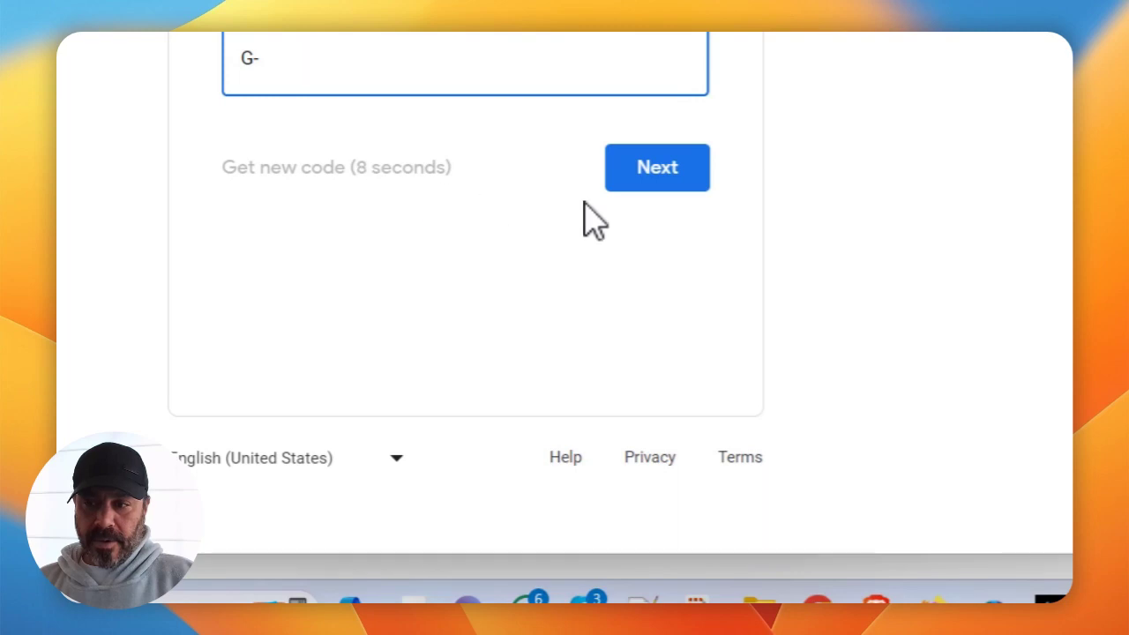
drag(588, 66, 436, 58)
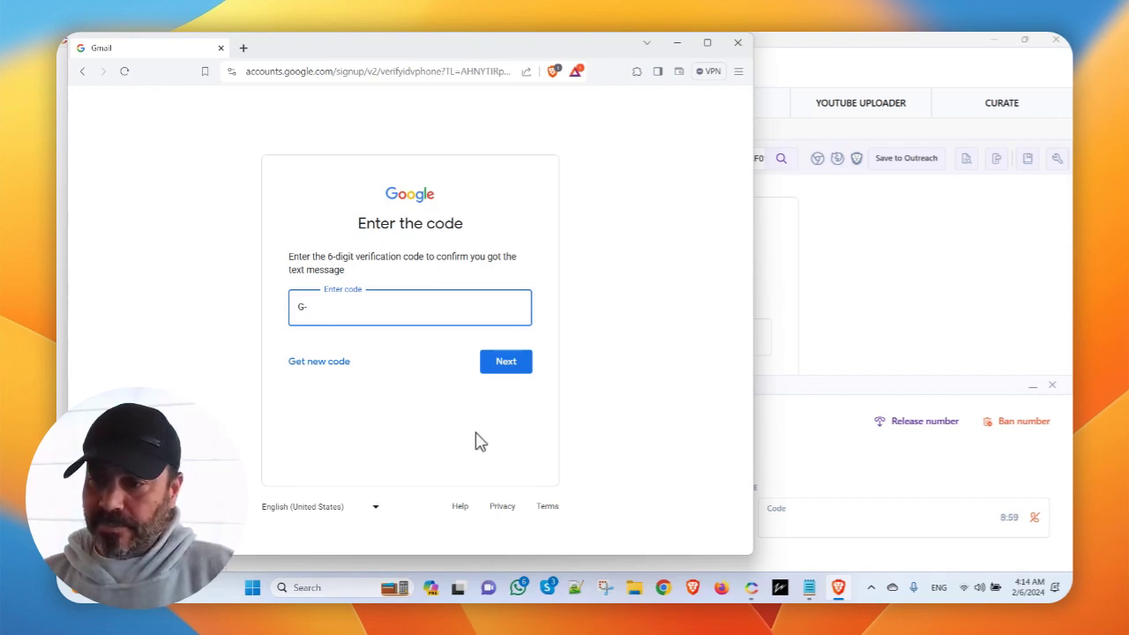
click(313, 361)
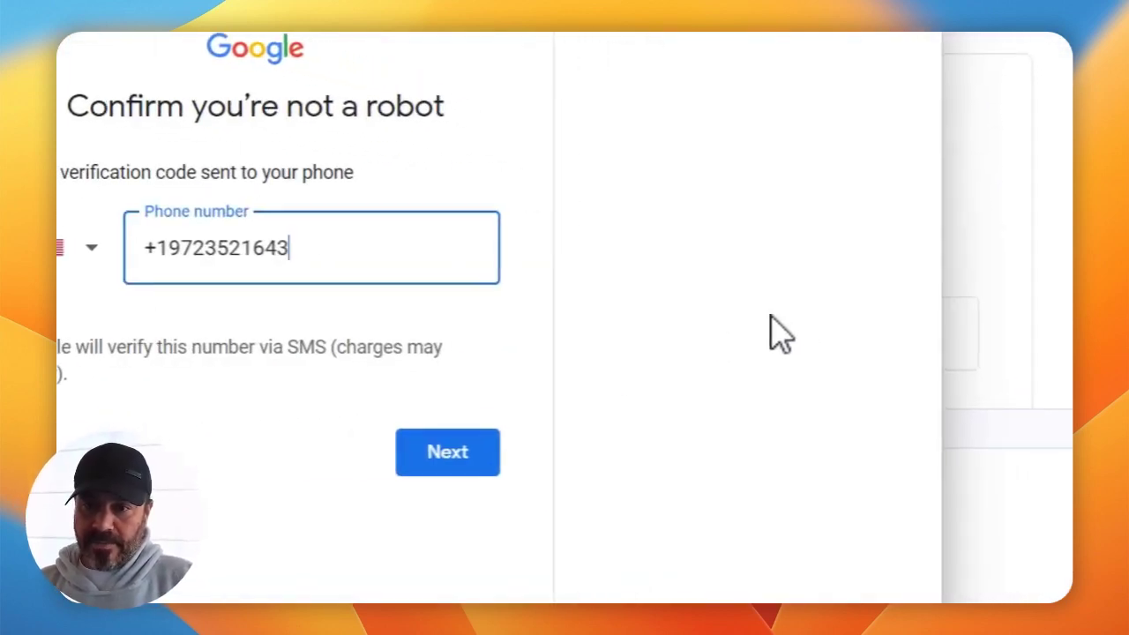
click(420, 446)
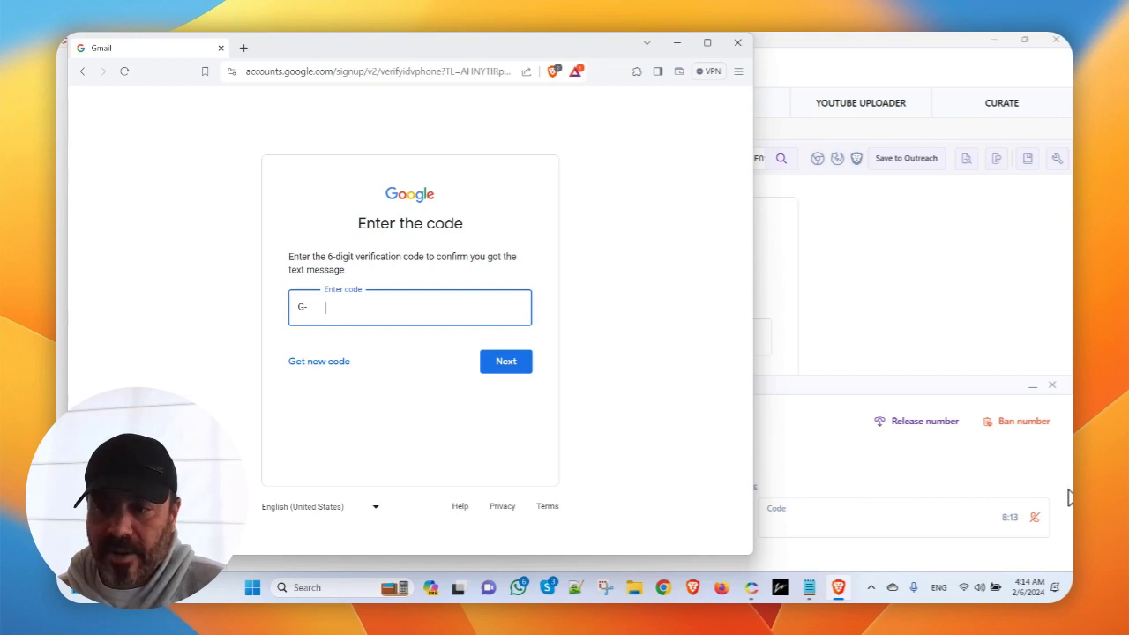
Release the unanswered number, rent and copy a new GMail number, and start waiting for its code.
click(880, 477)
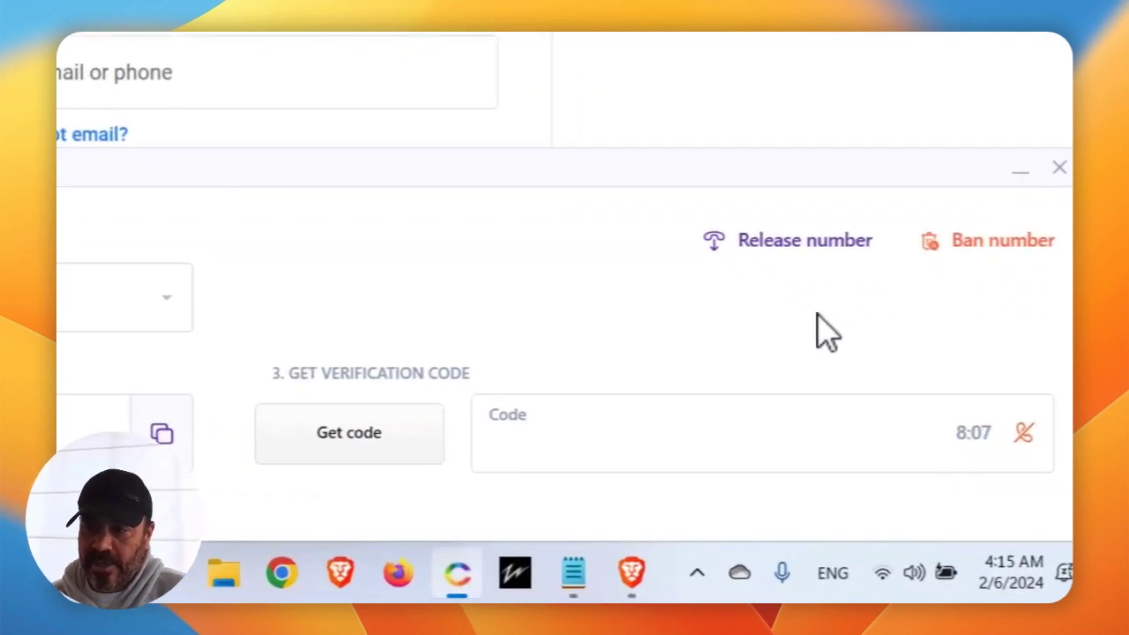
click(816, 246)
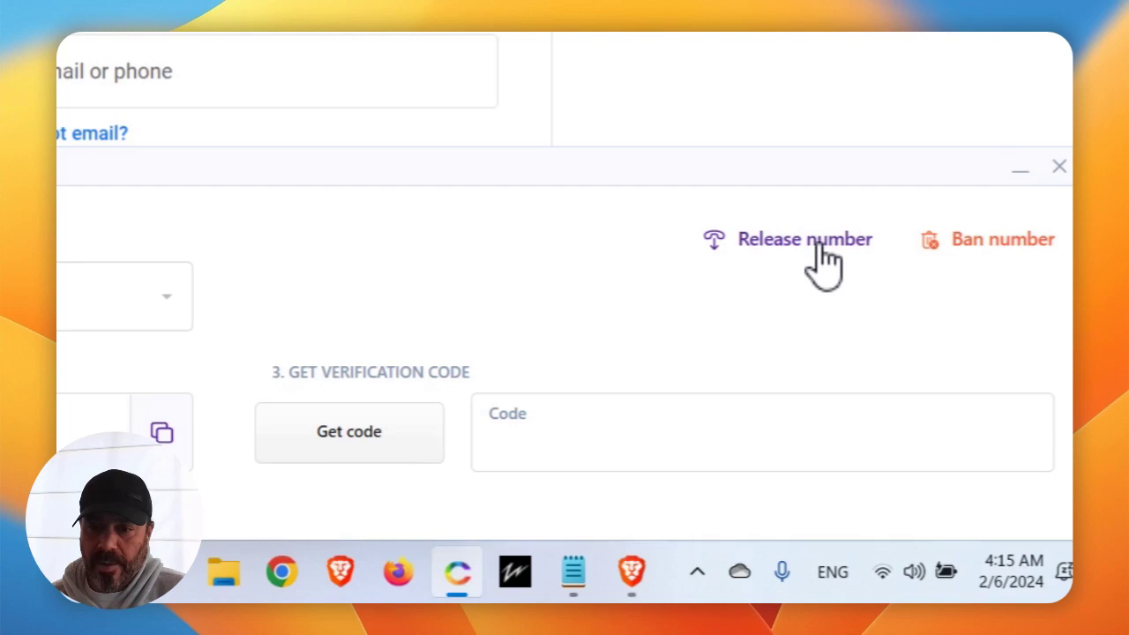
click(430, 448)
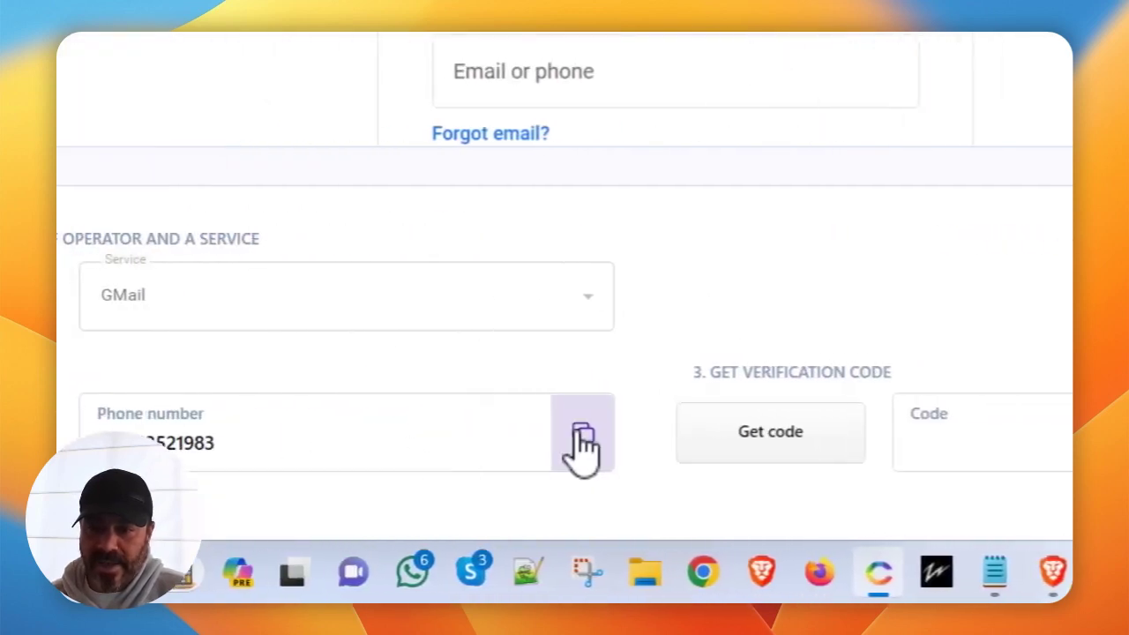
click(580, 434)
click(820, 446)
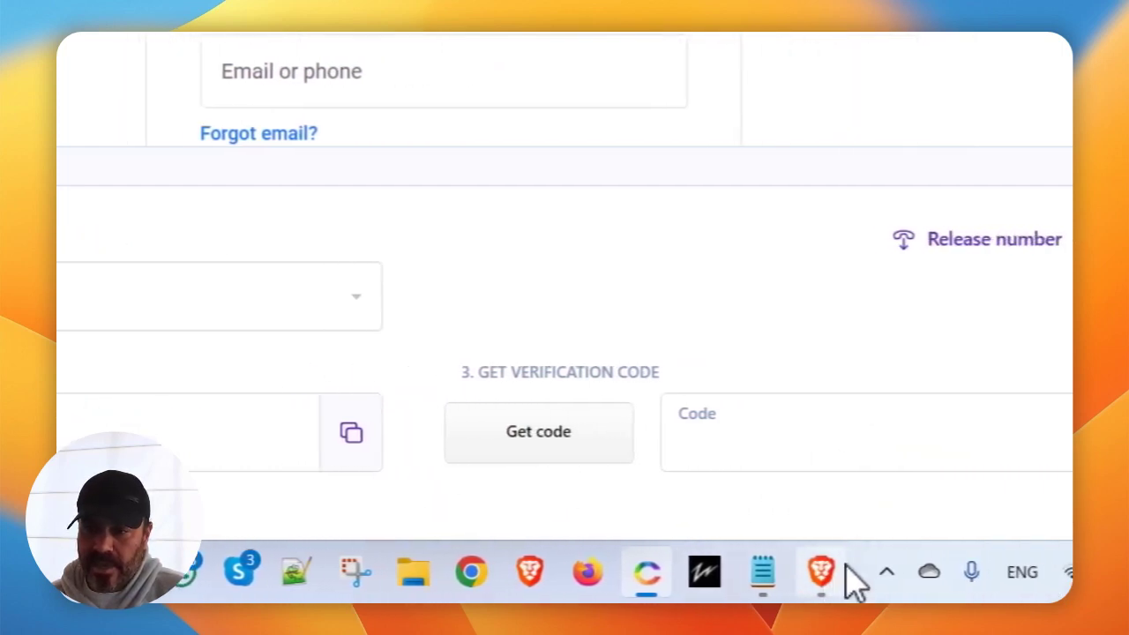
click(854, 573)
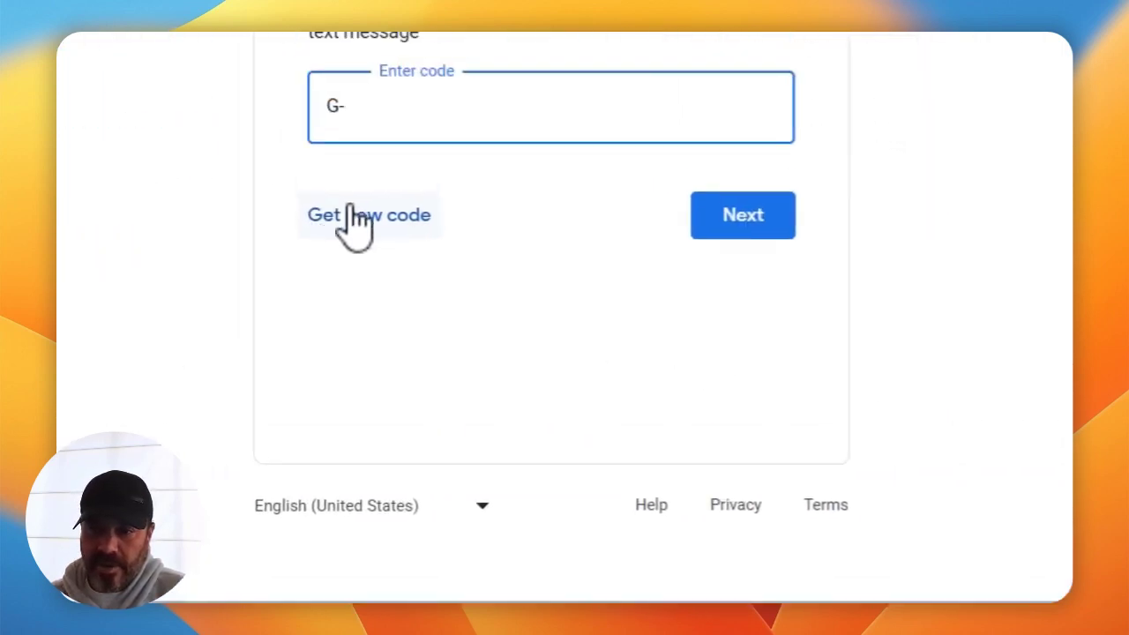
click(367, 325)
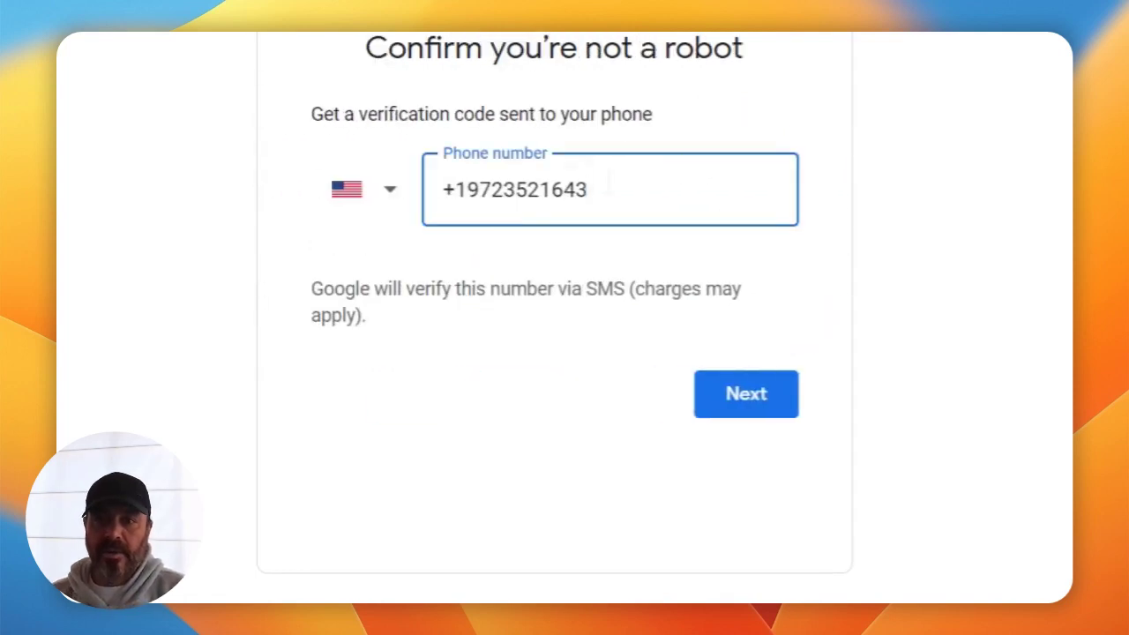
key(super+a)
key(super+v)
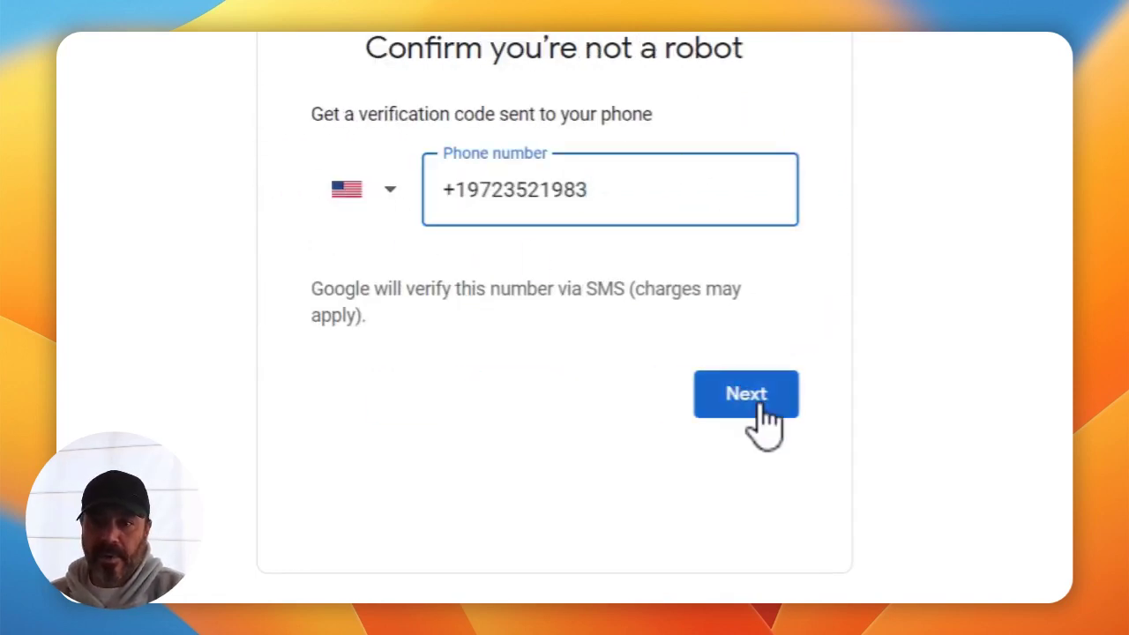
click(754, 404)
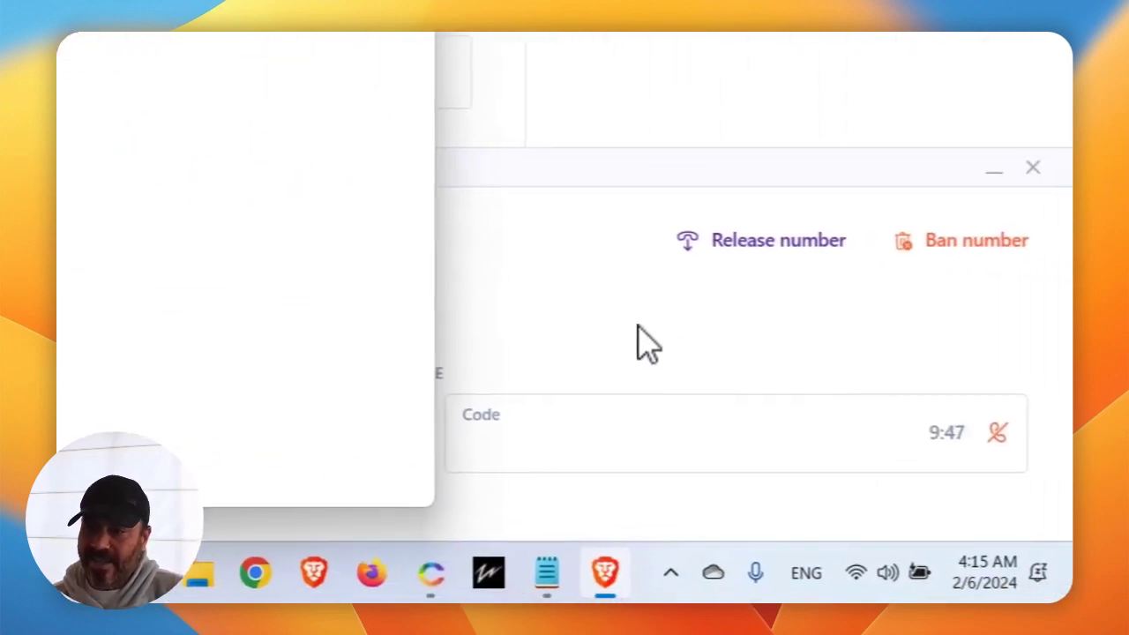
Release the rejected number, then rent and copy a UK +44 number.
click(855, 467)
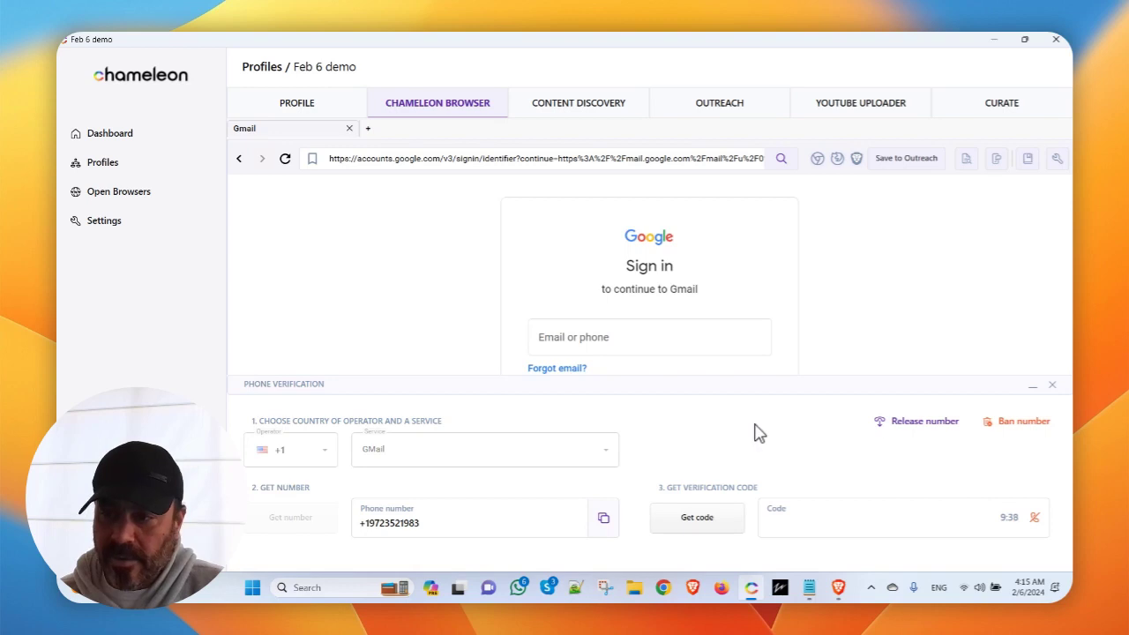
click(924, 421)
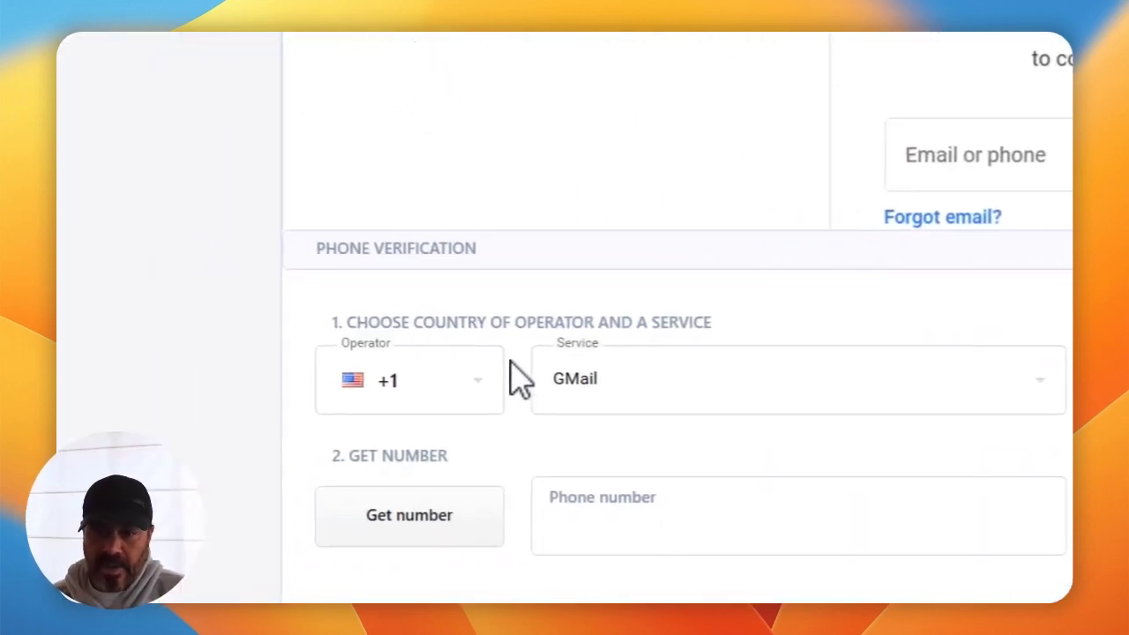
click(479, 388)
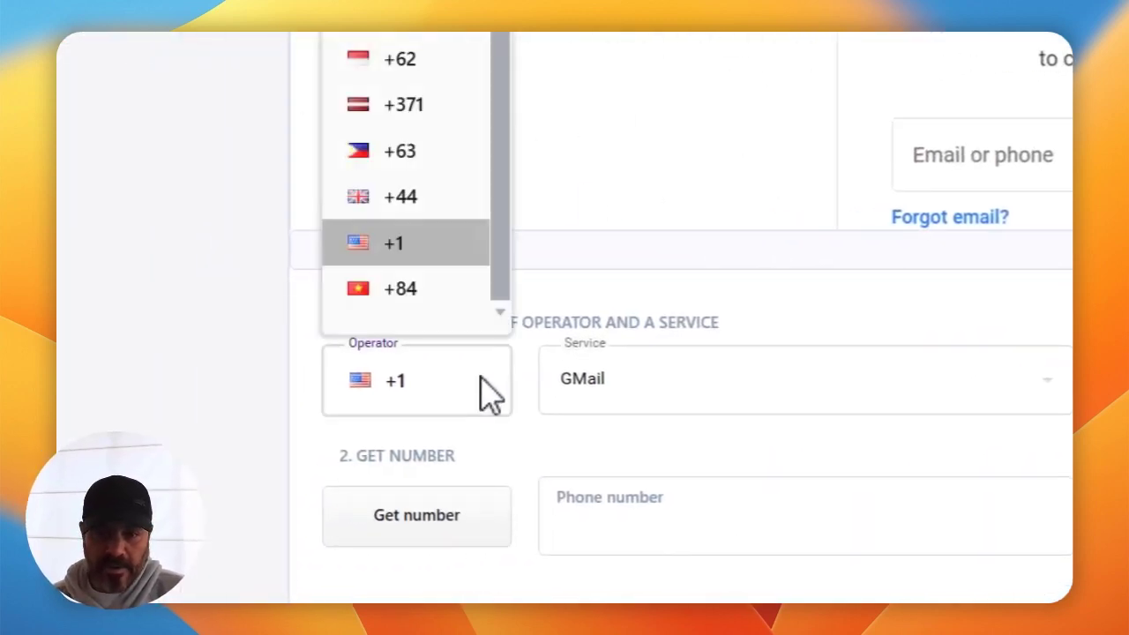
click(441, 203)
click(352, 513)
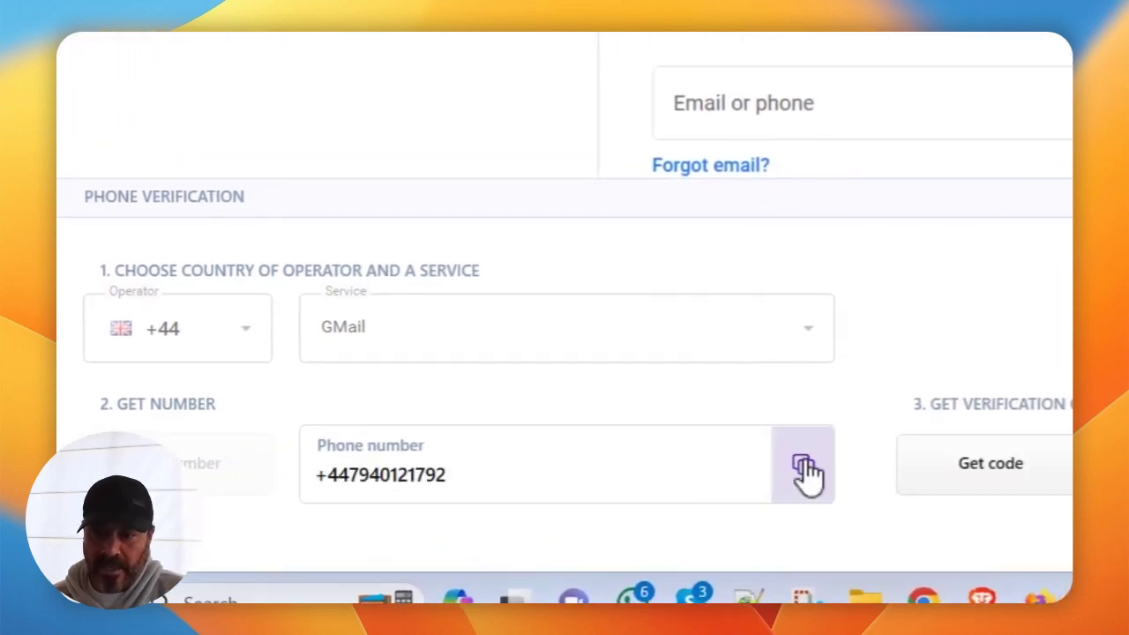
click(804, 473)
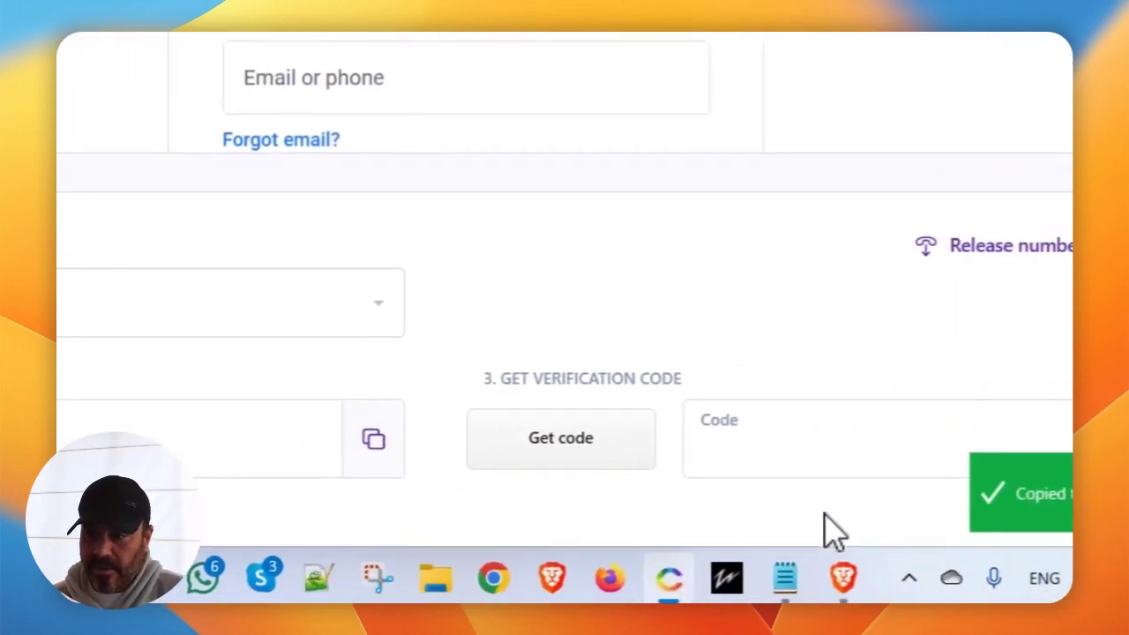
Paste the UK number over the rejected one in Google's form and submit it.
click(842, 578)
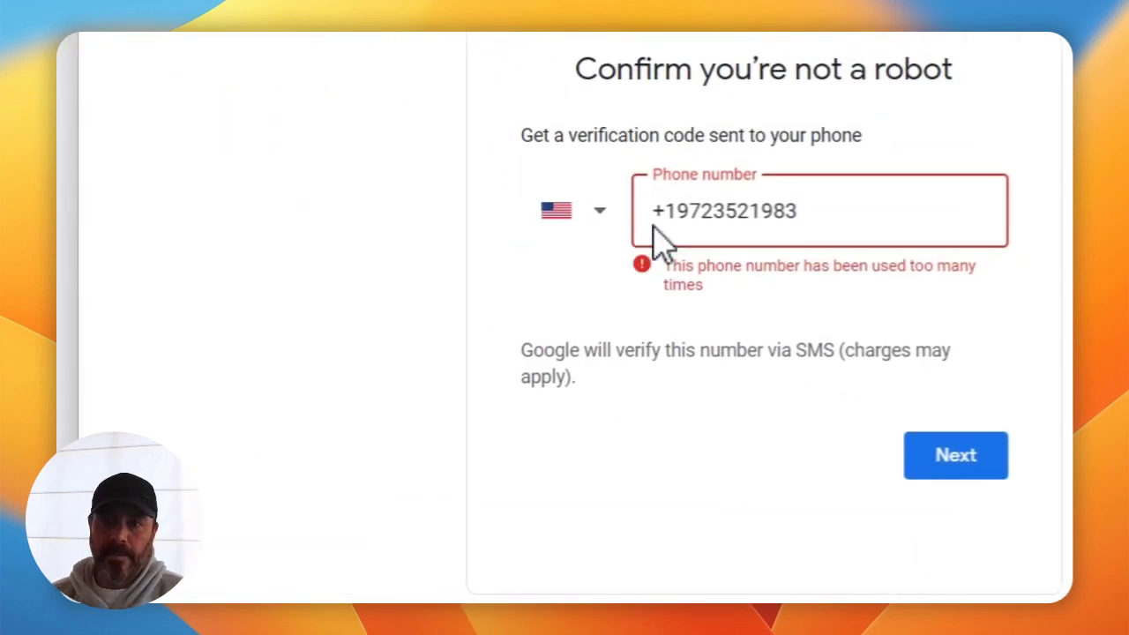
key(ctrl+a)
key(ctrl+v)
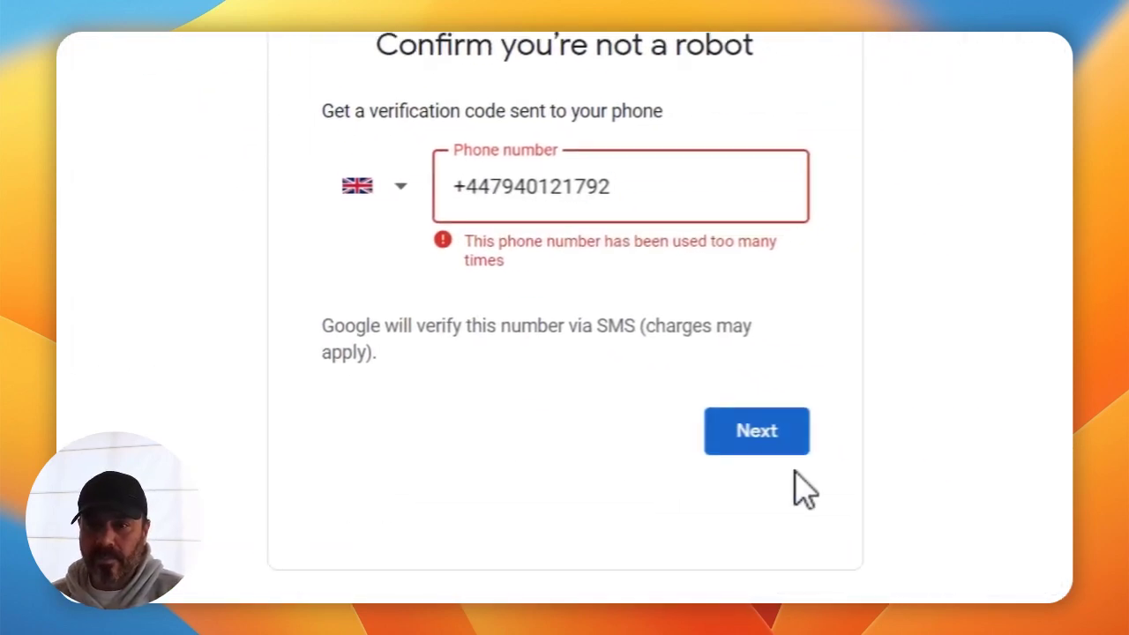
click(785, 439)
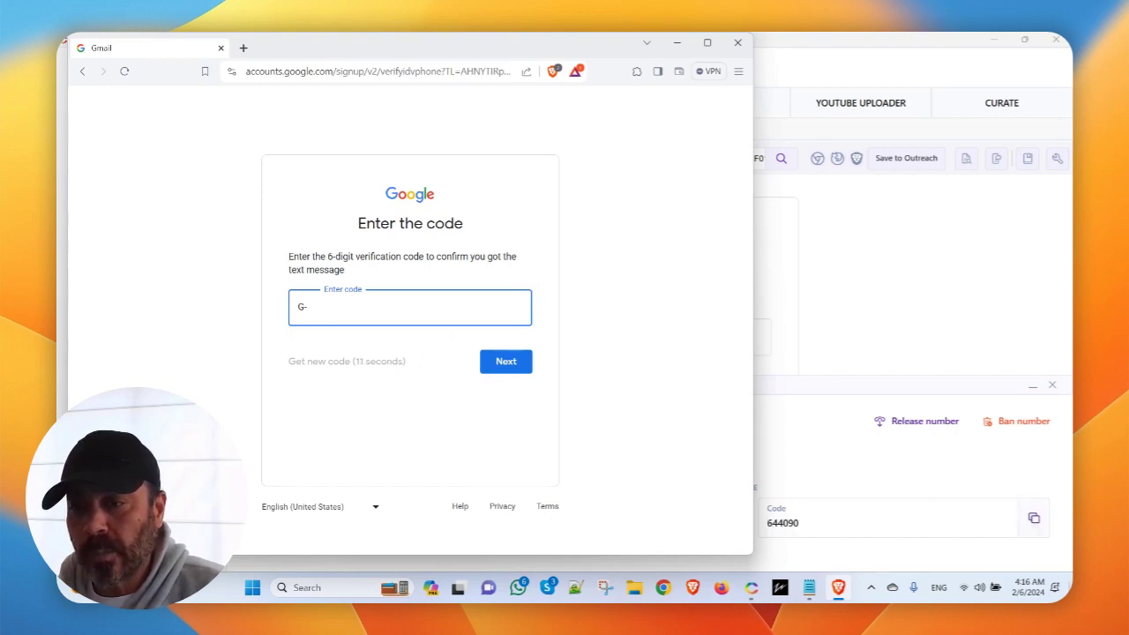
Copy the received SMS code into Google's code field and submit it.
click(1033, 518)
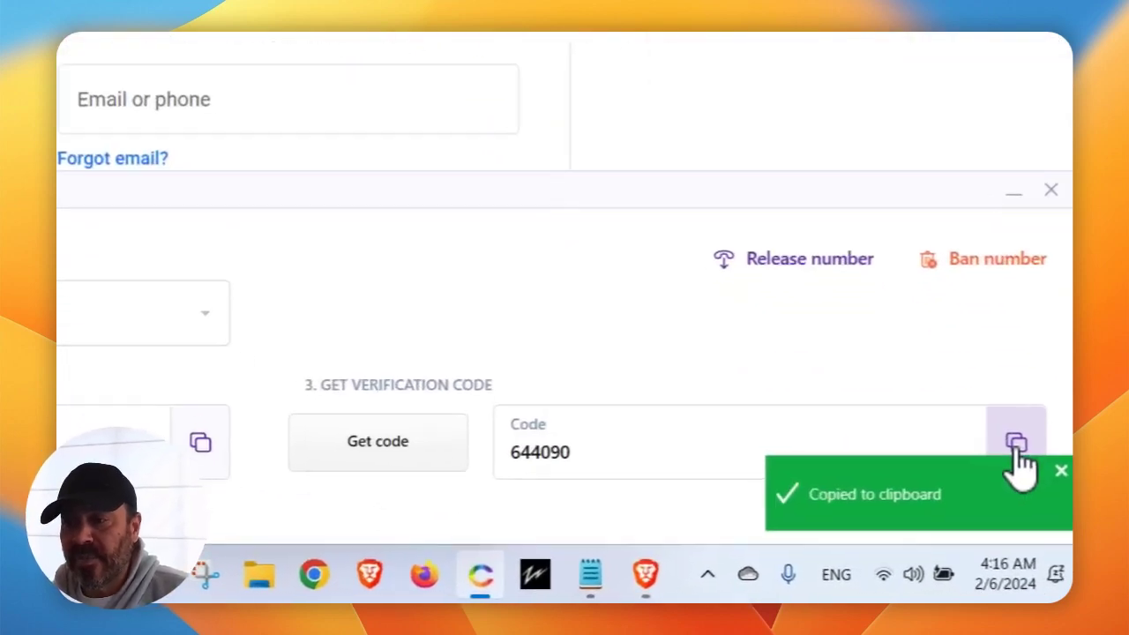
click(747, 582)
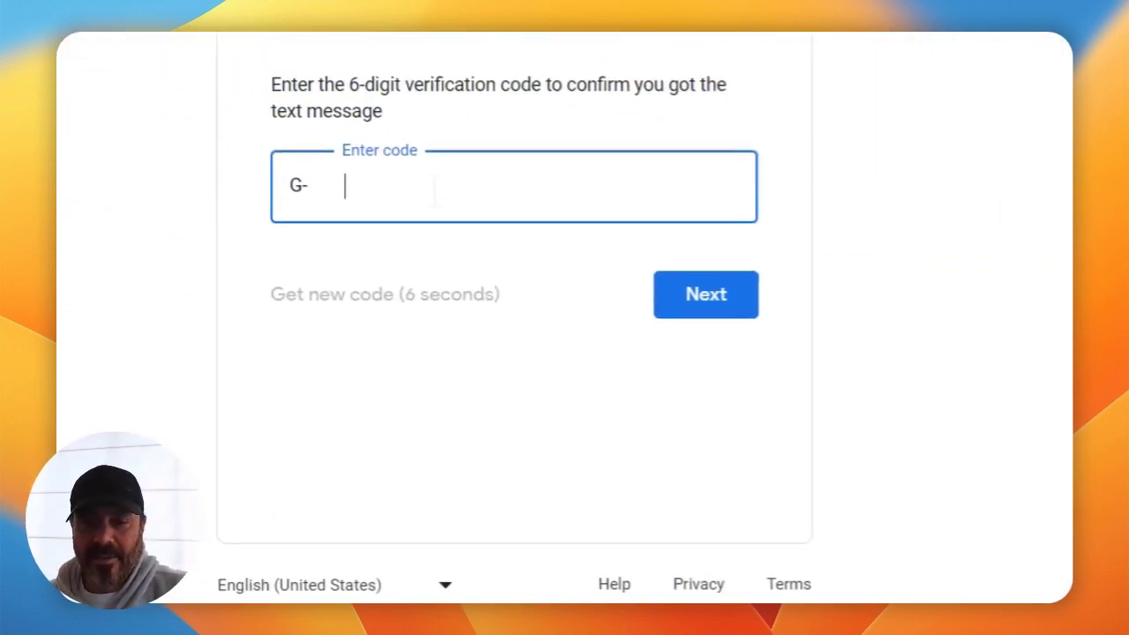
key(super+v)
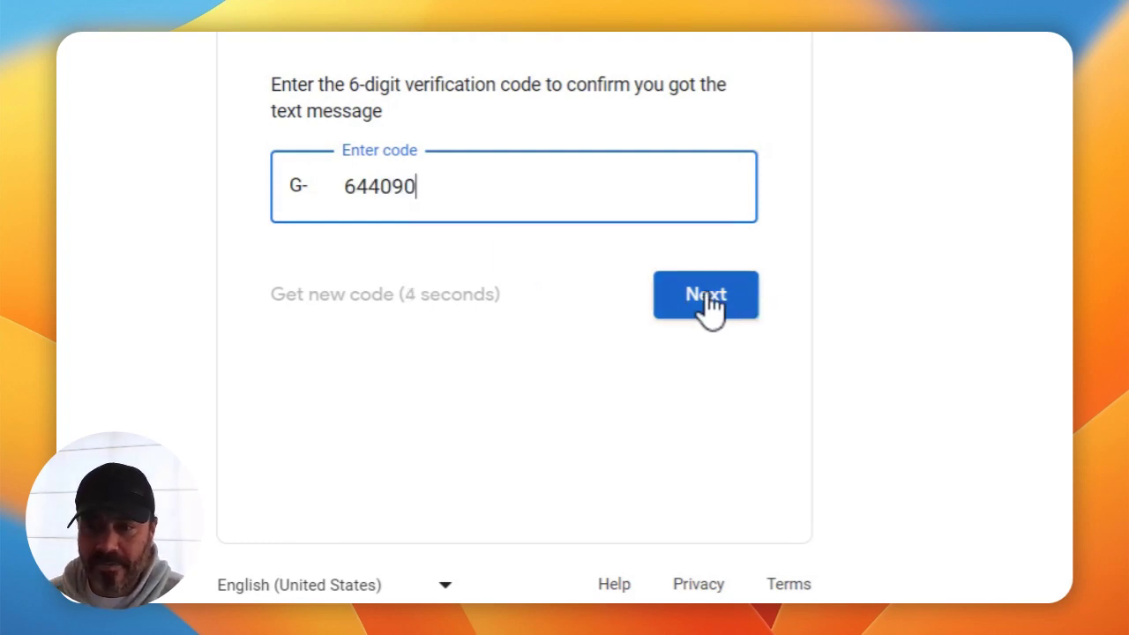
click(711, 294)
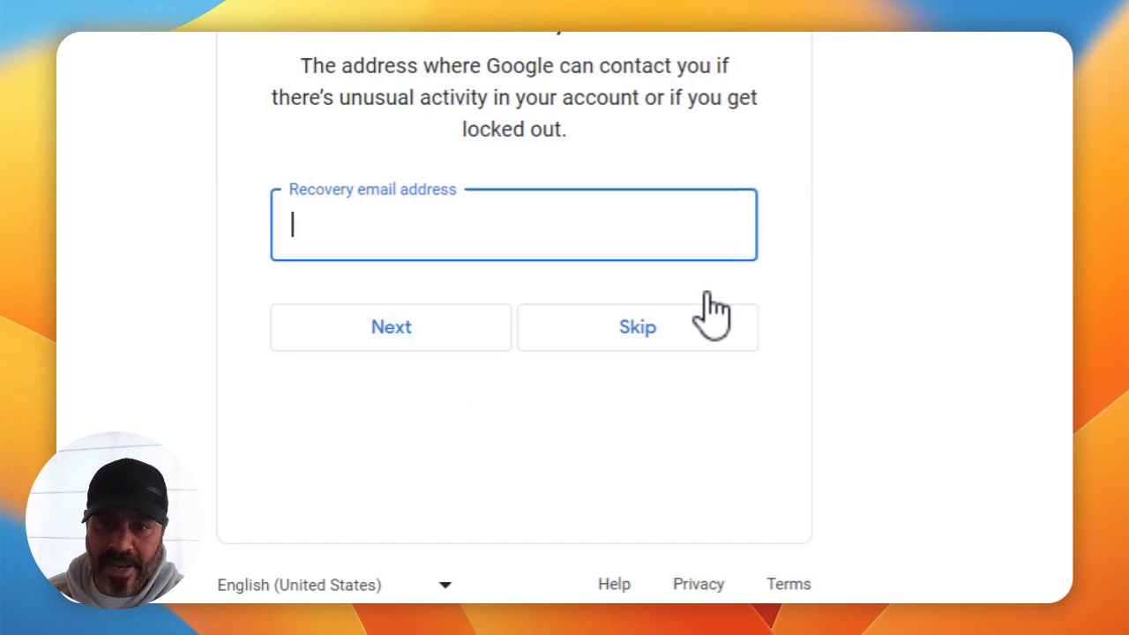
Skip the recovery email, accept the account review, agree to the terms, and confirm default personalization.
click(710, 319)
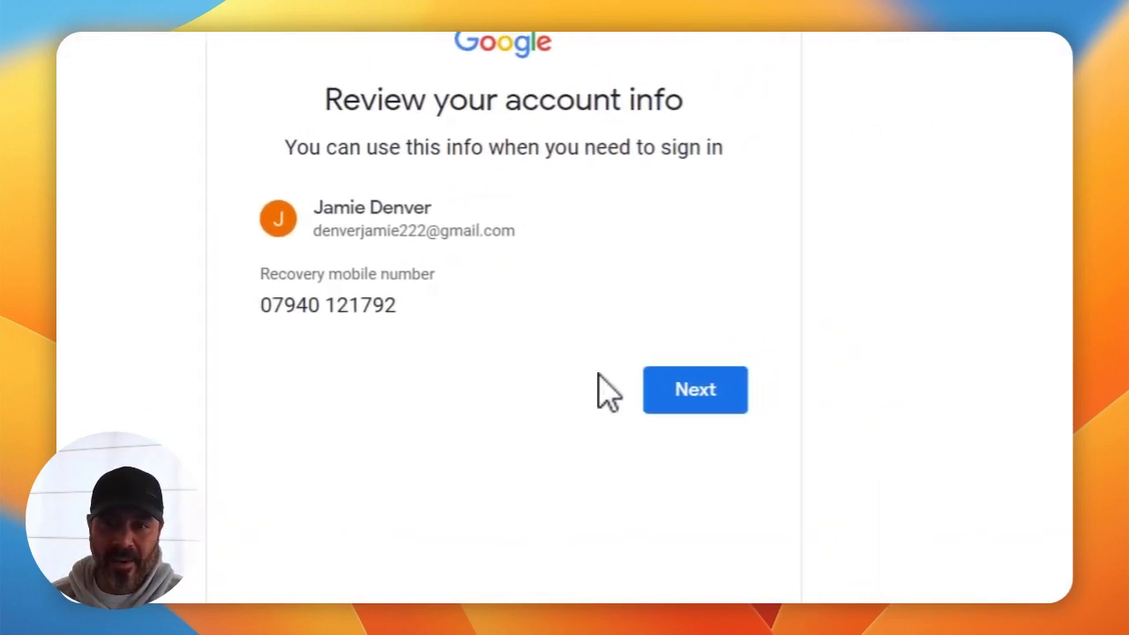
click(684, 392)
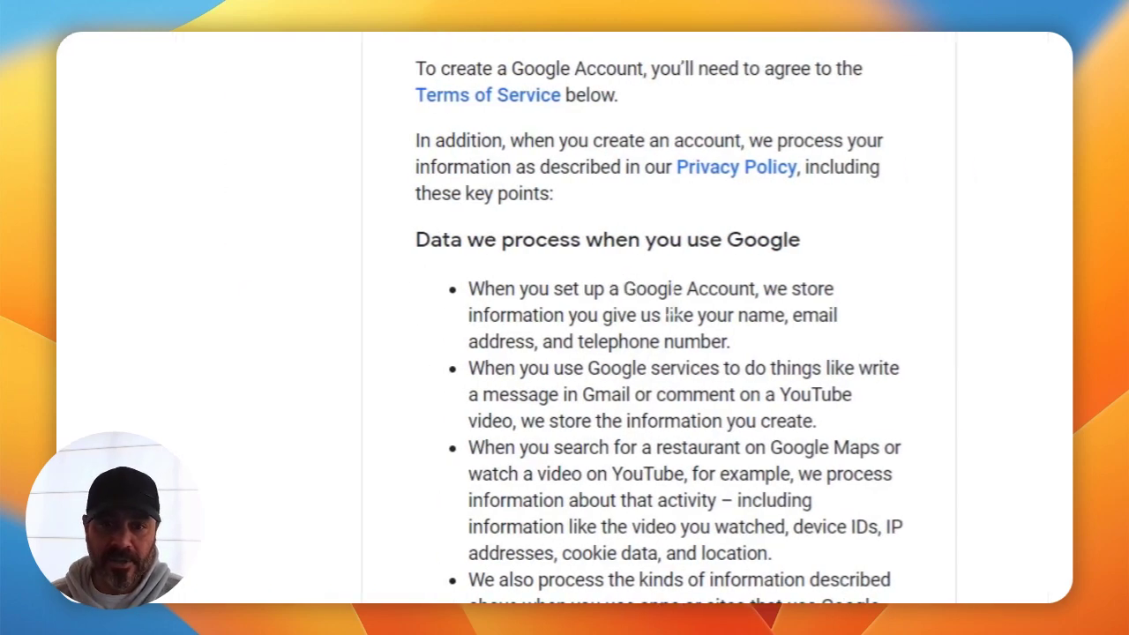
scroll(441, 401, down, 10)
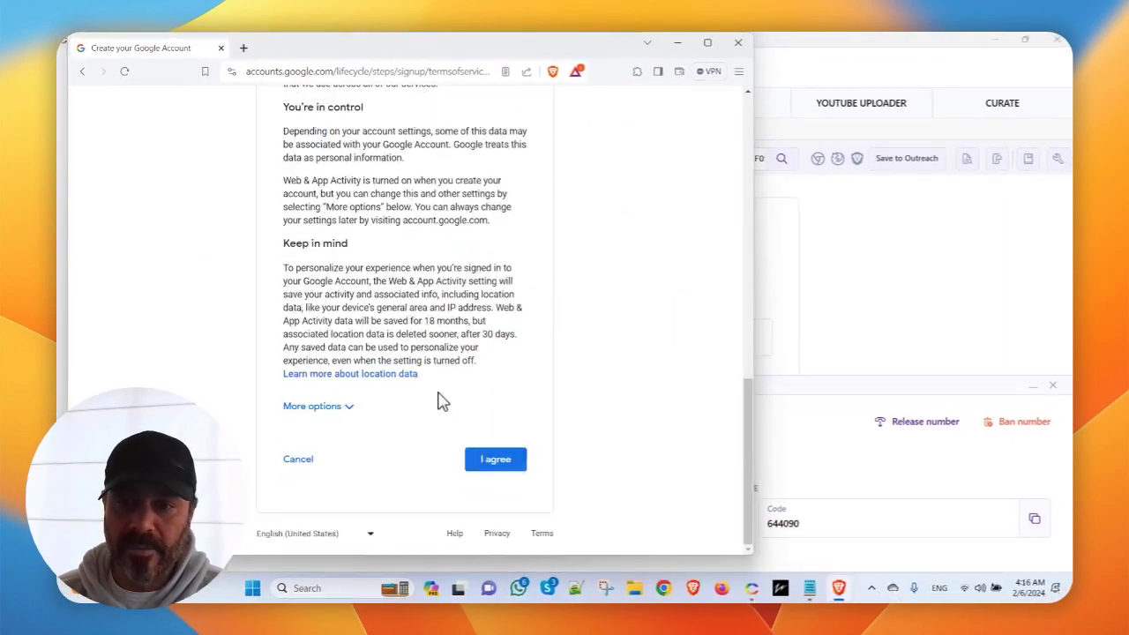
click(494, 459)
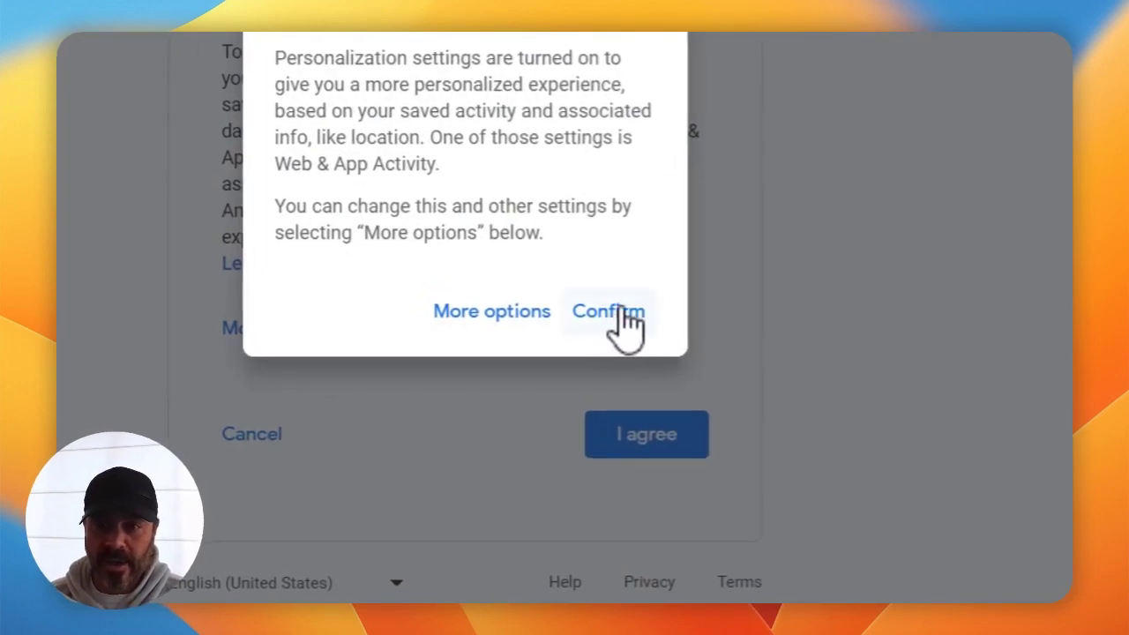
click(623, 310)
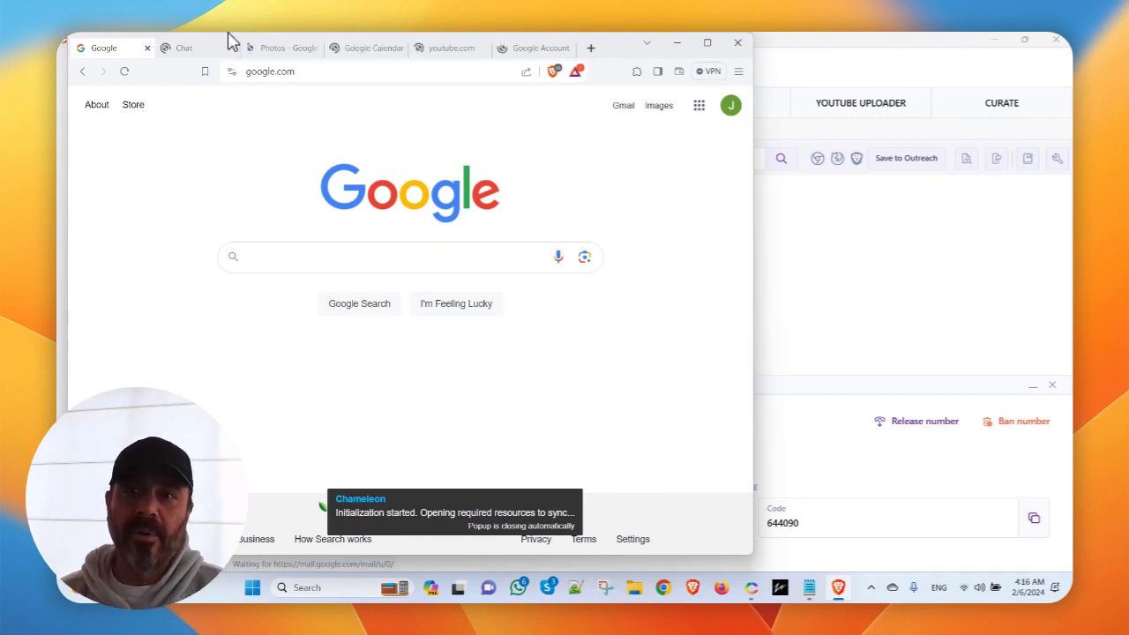
click(186, 51)
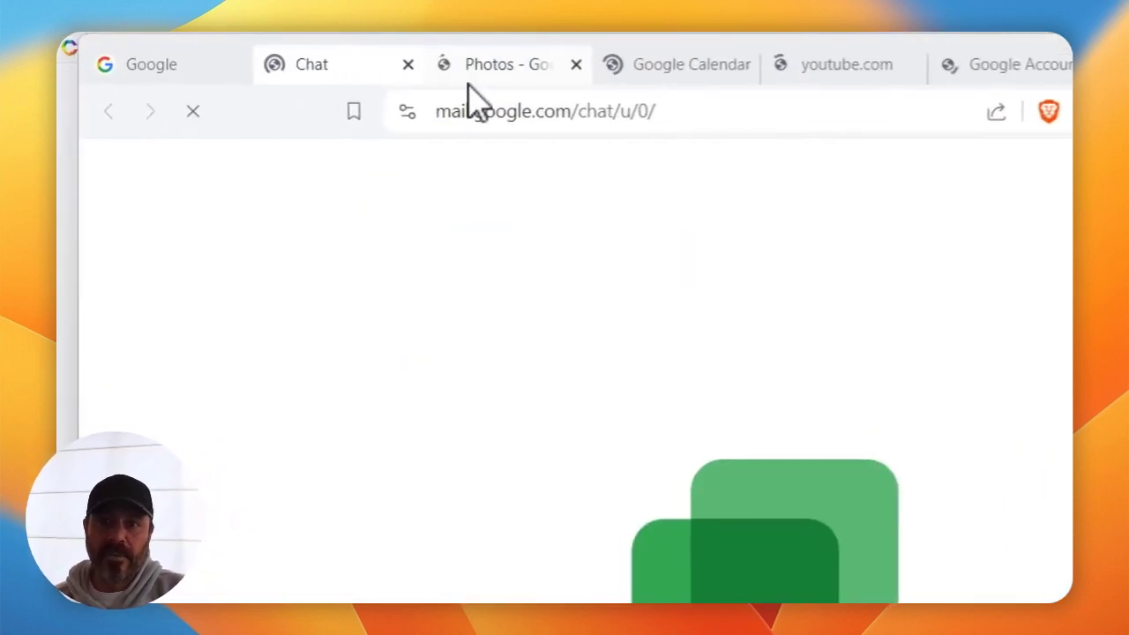
click(468, 85)
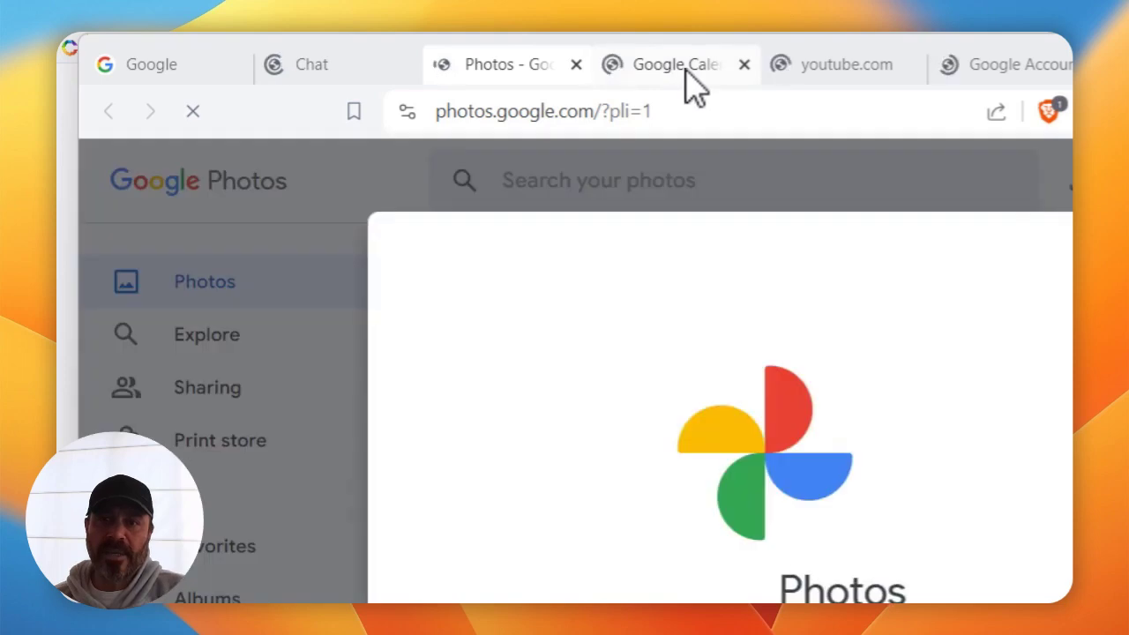
click(180, 67)
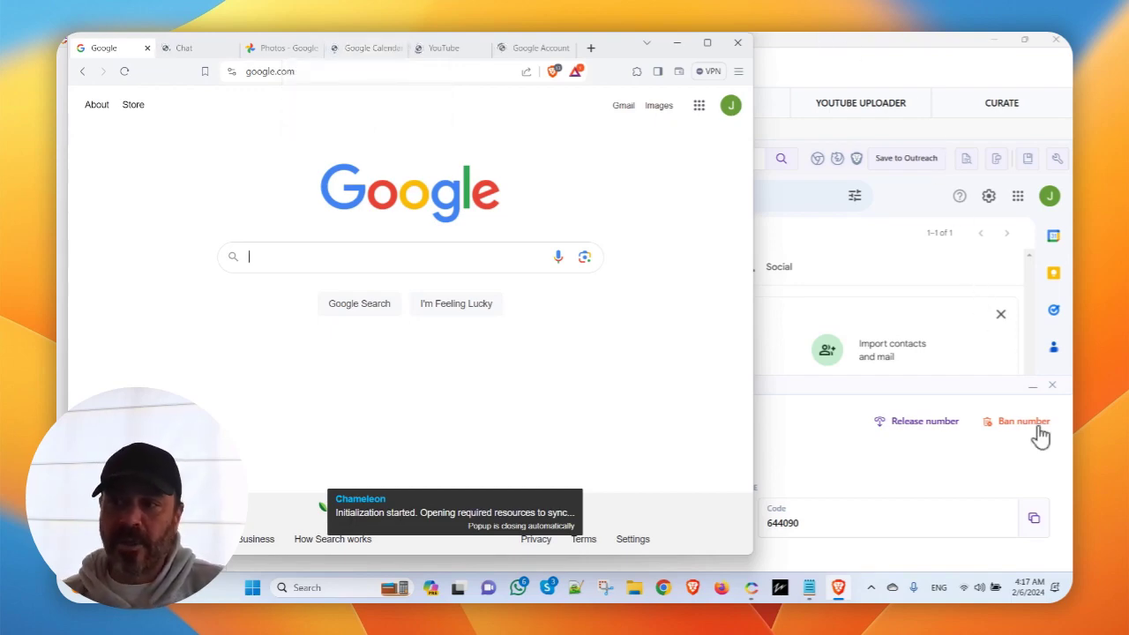
Release the rented phone number in the Phone Verification panel, then bring the Brave window forward.
click(926, 425)
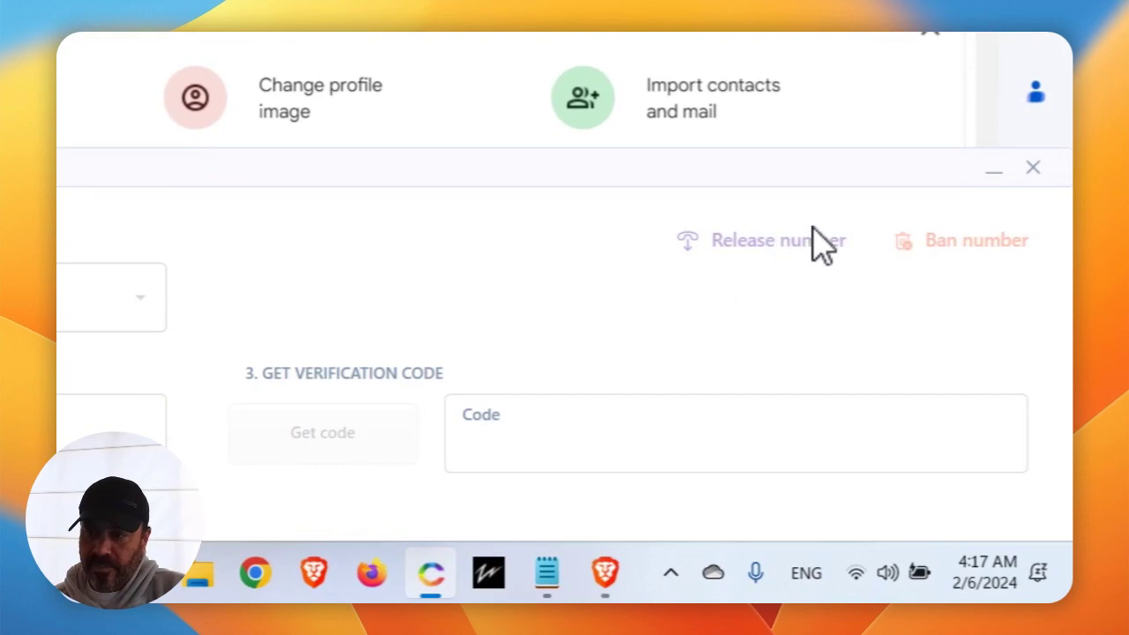
click(606, 584)
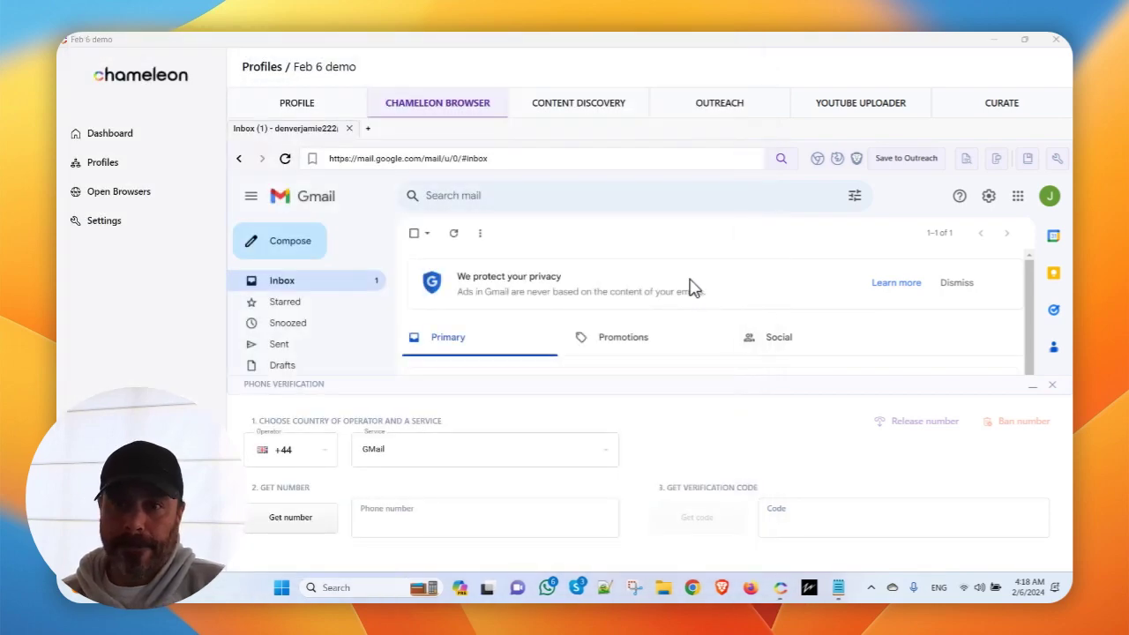
Close the Phone Verification panel to reveal the Gmail inbox with Google's welcome message.
click(1053, 392)
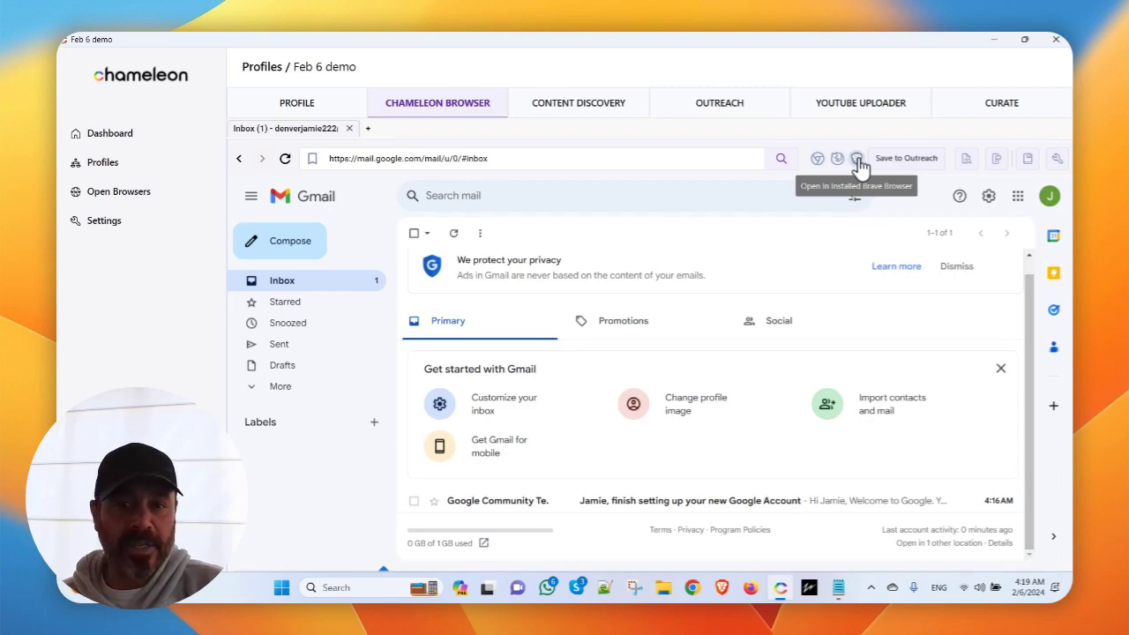
Send the new account's Gmail inbox to the installed Brave browser from the toolbar.
click(857, 158)
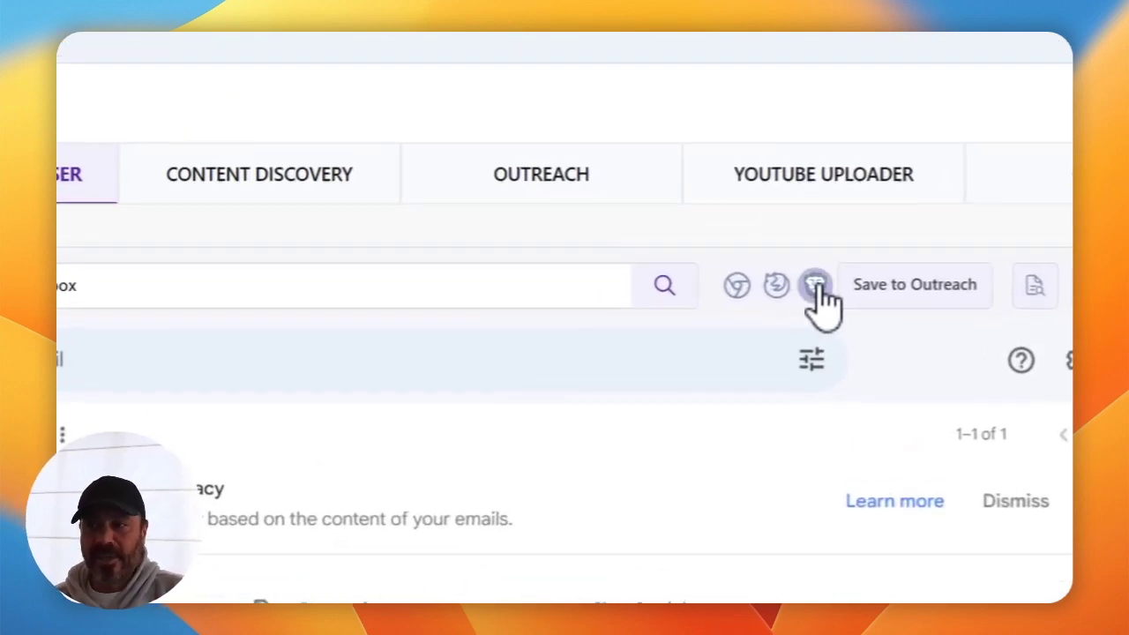